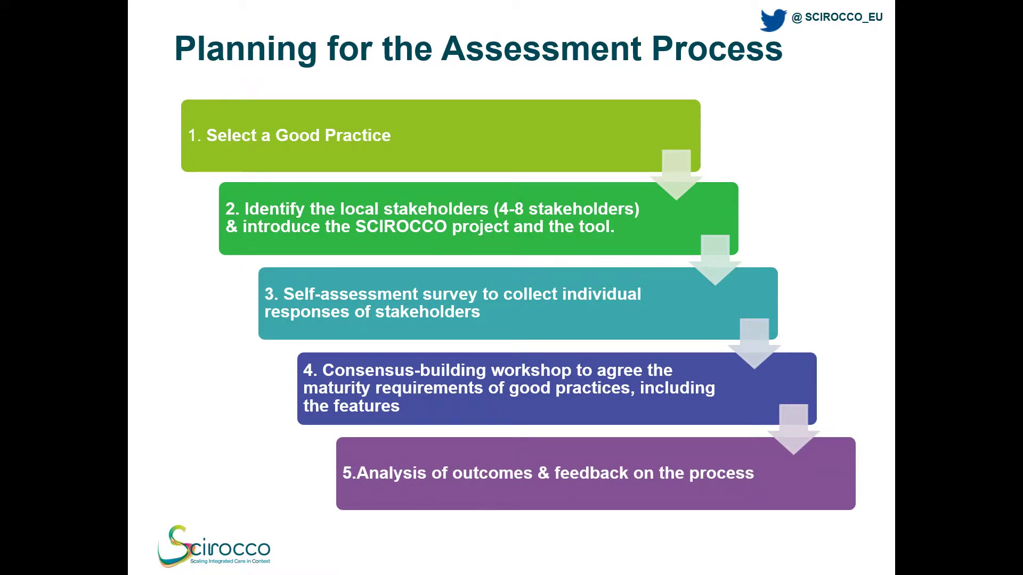
Exit the slide show to return to slide 3, 'Planning for the Assessment Process', in Normal view.
key(Escape)
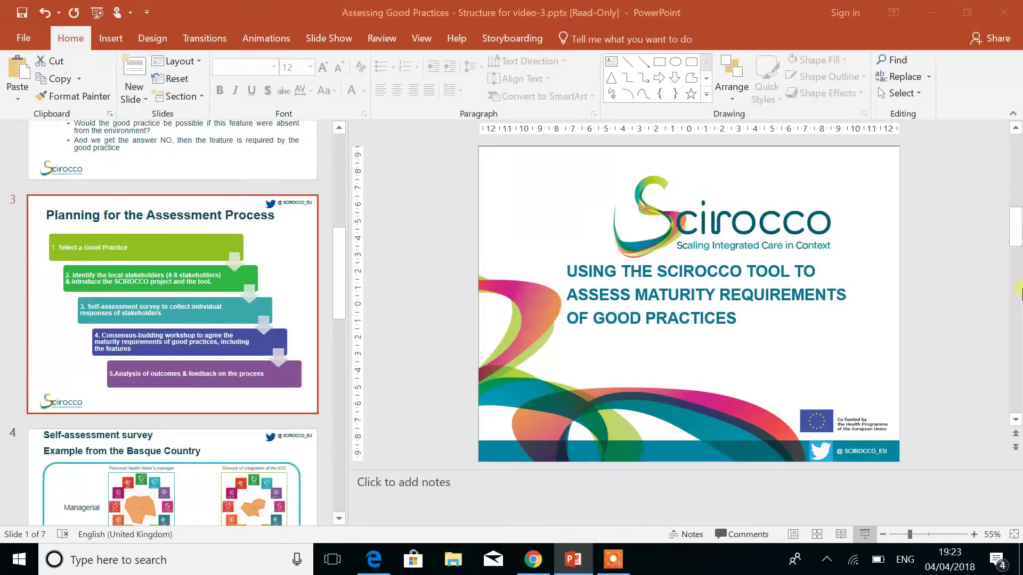
Switch to the Scirocco site, reload the Maturity Assessment Index and start a new individual good practice questionnaire.
click(537, 565)
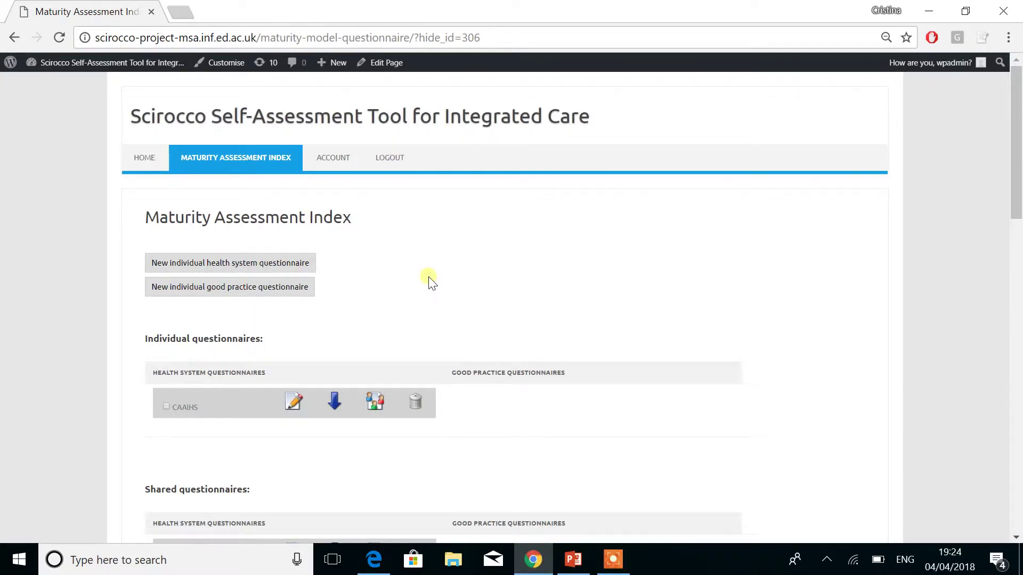
click(241, 162)
click(184, 287)
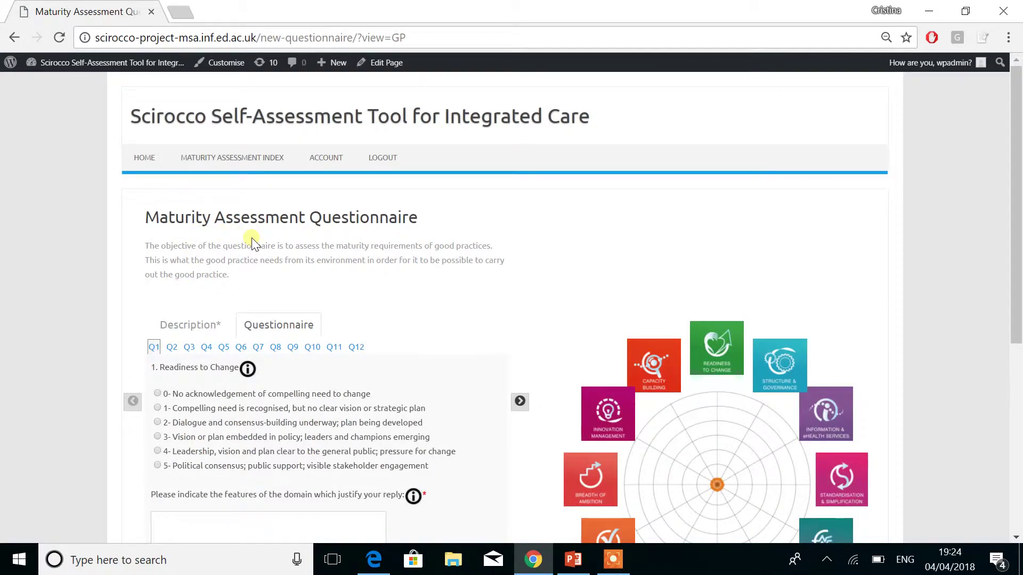
Browse questions Q2–Q4, return to Q1 and view the Readiness to Change objectives.
scroll(100, 305, down, 2)
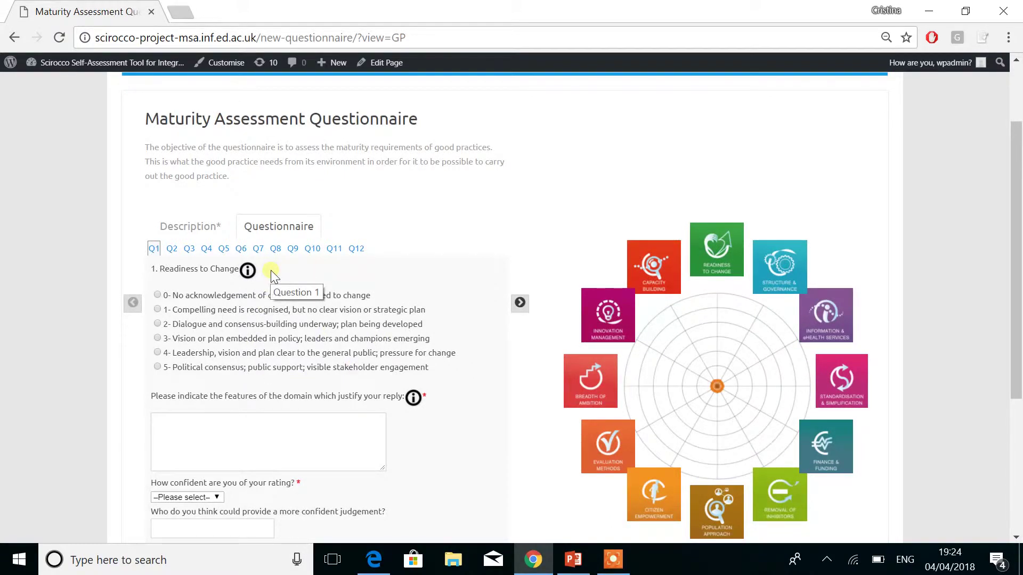
click(172, 249)
click(189, 249)
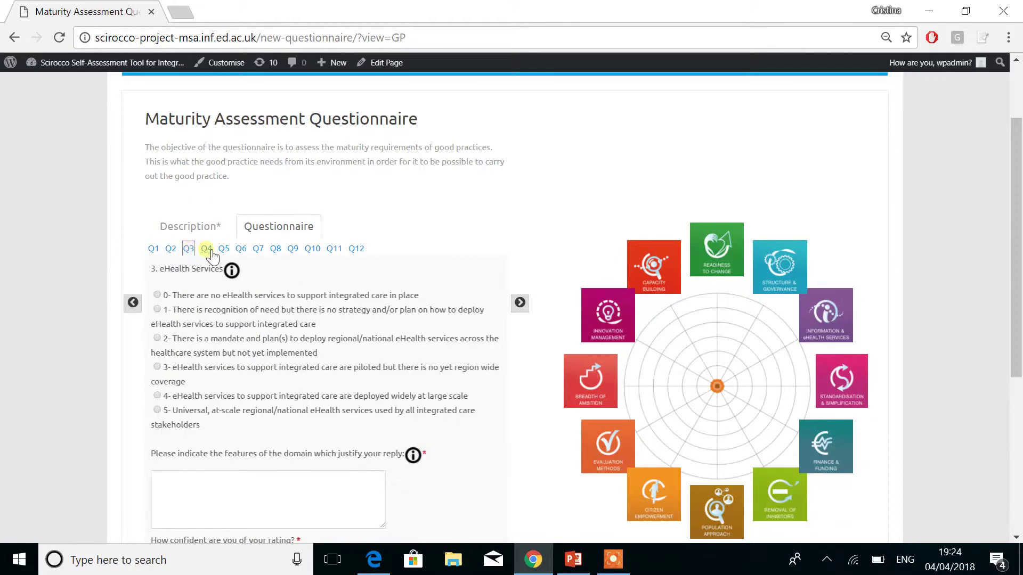
click(207, 249)
click(154, 249)
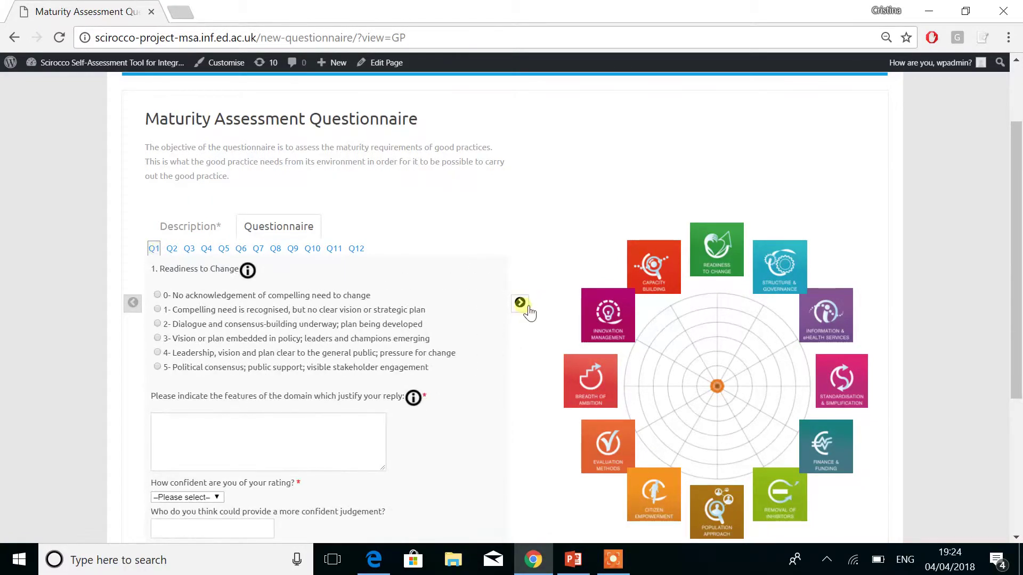
click(520, 303)
click(133, 302)
click(248, 272)
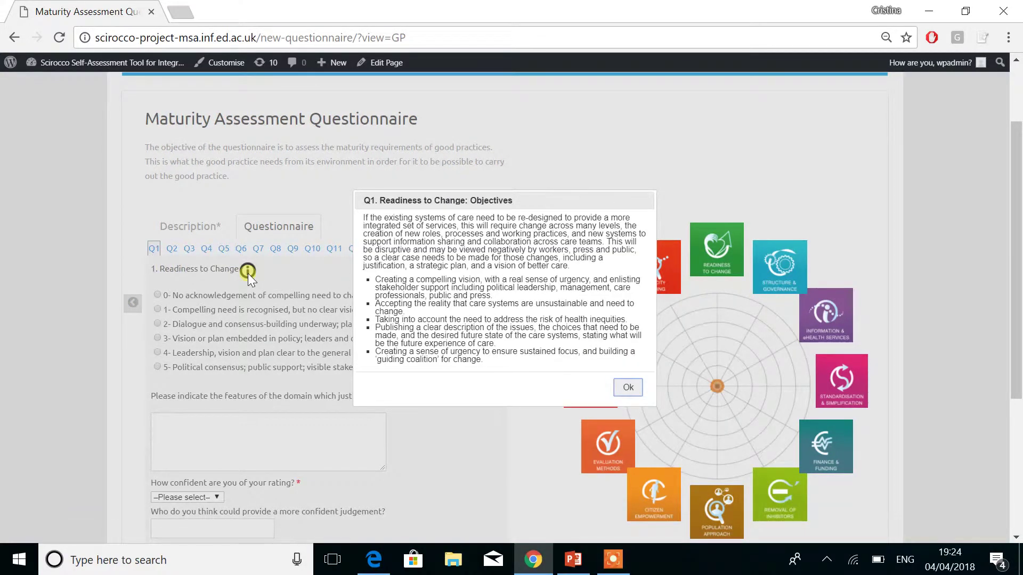
Close the objectives and rate Readiness to Change at level 3, vision or plan embedded in policy.
click(631, 386)
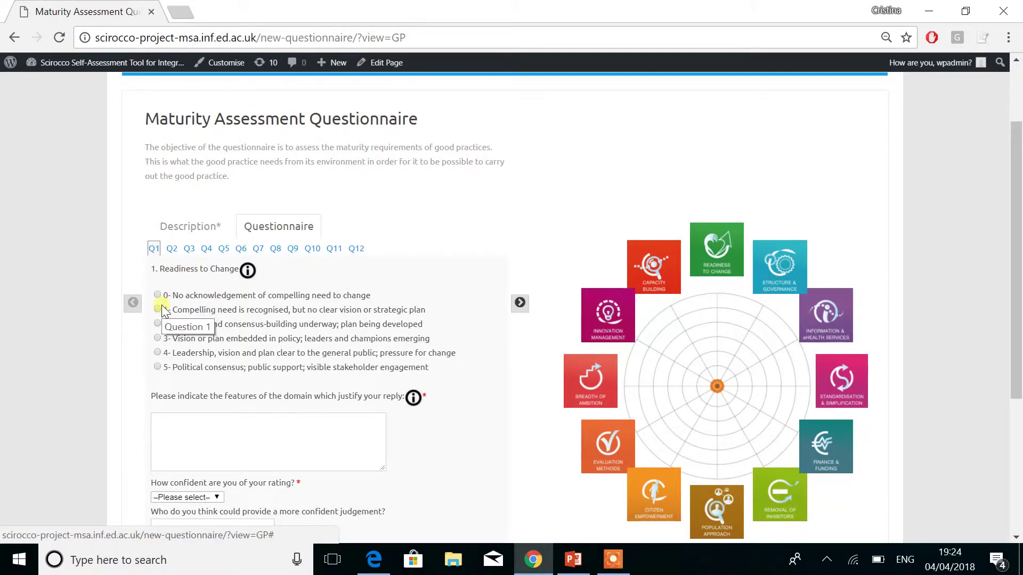
click(157, 325)
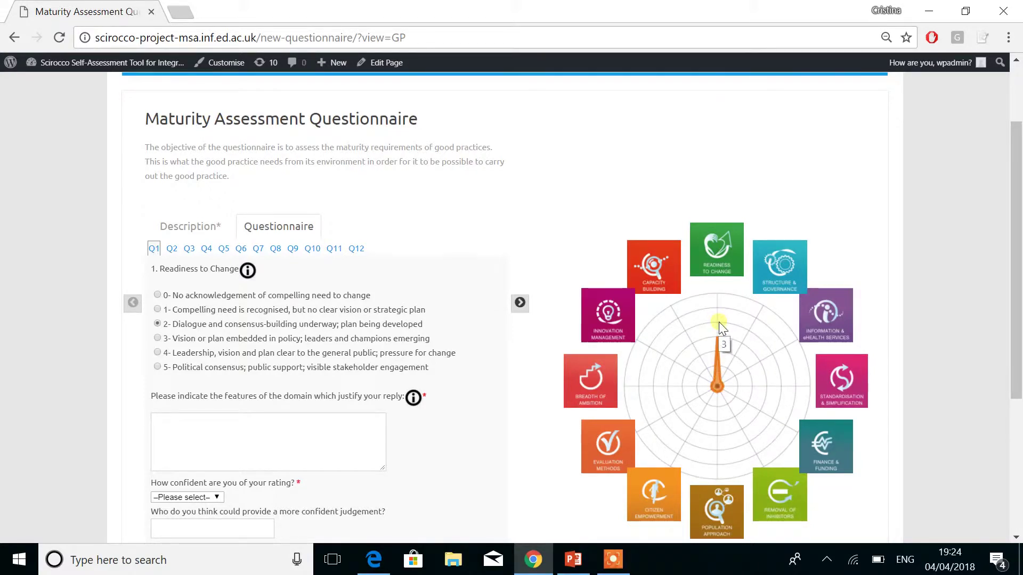
click(719, 306)
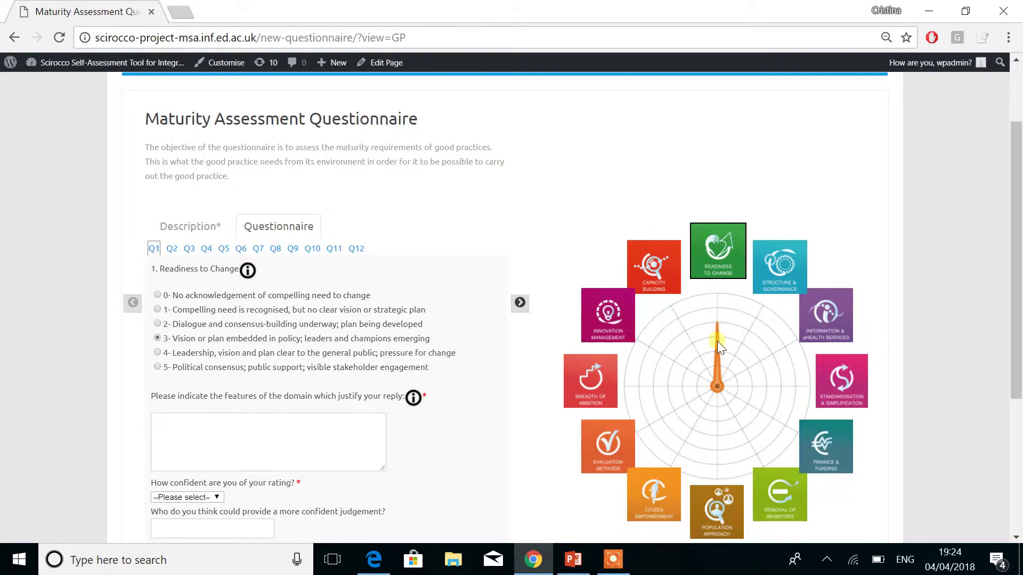
click(718, 324)
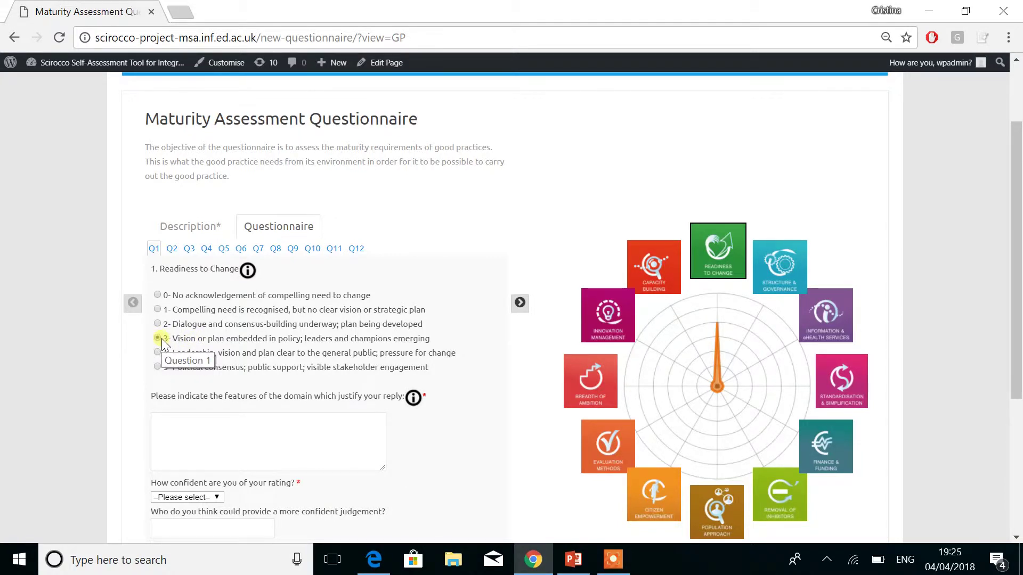
scroll(124, 392, down, 3)
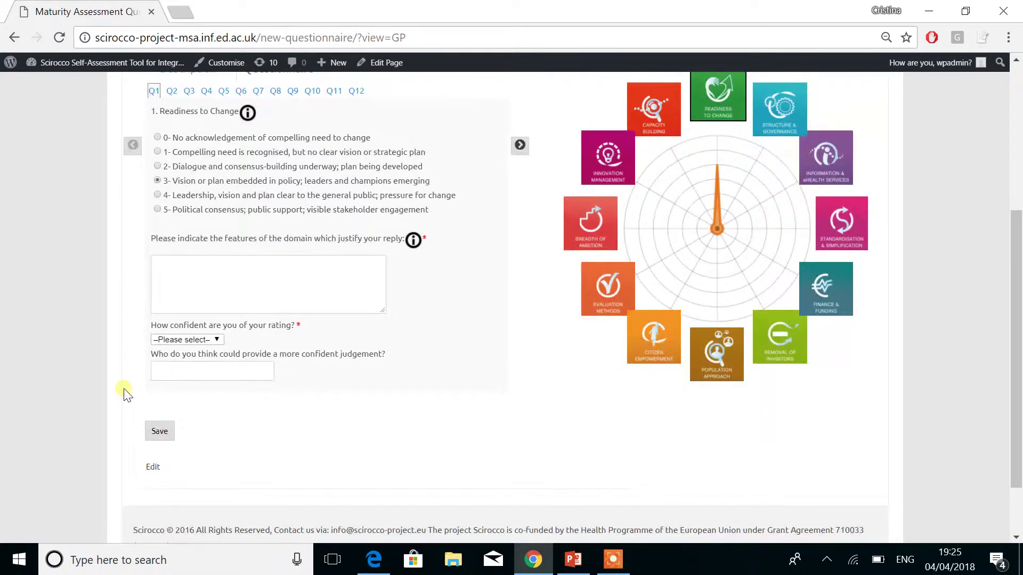
scroll(124, 393, up, 2)
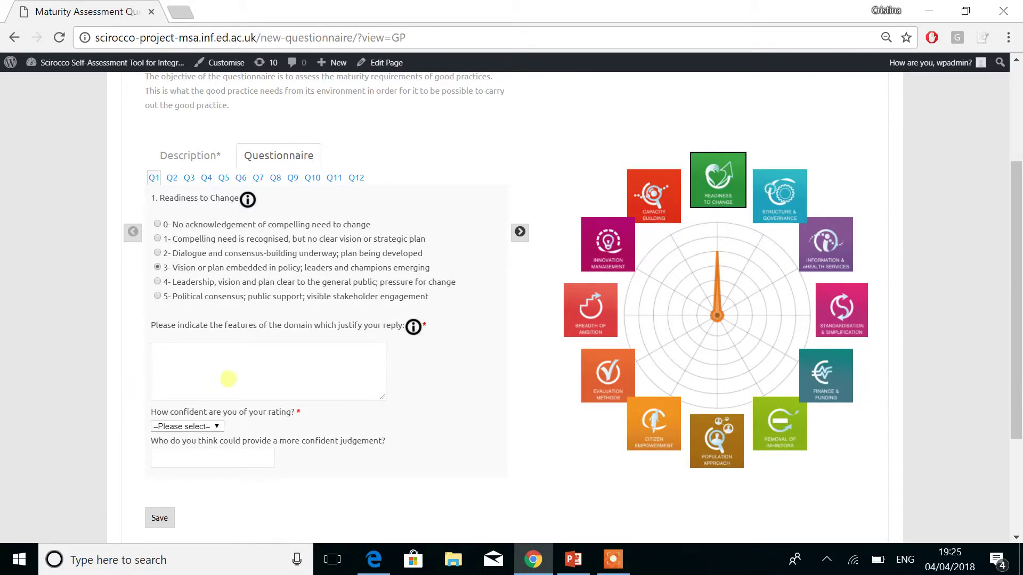
Enter 'feature1' as Q1's justification and set its confidence to confident.
click(229, 379)
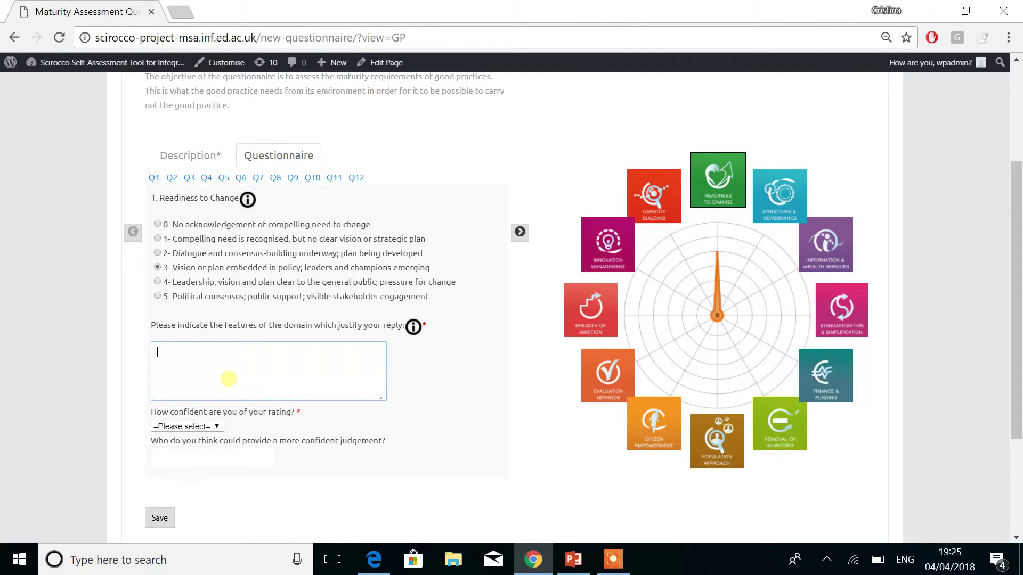
text(feature1)
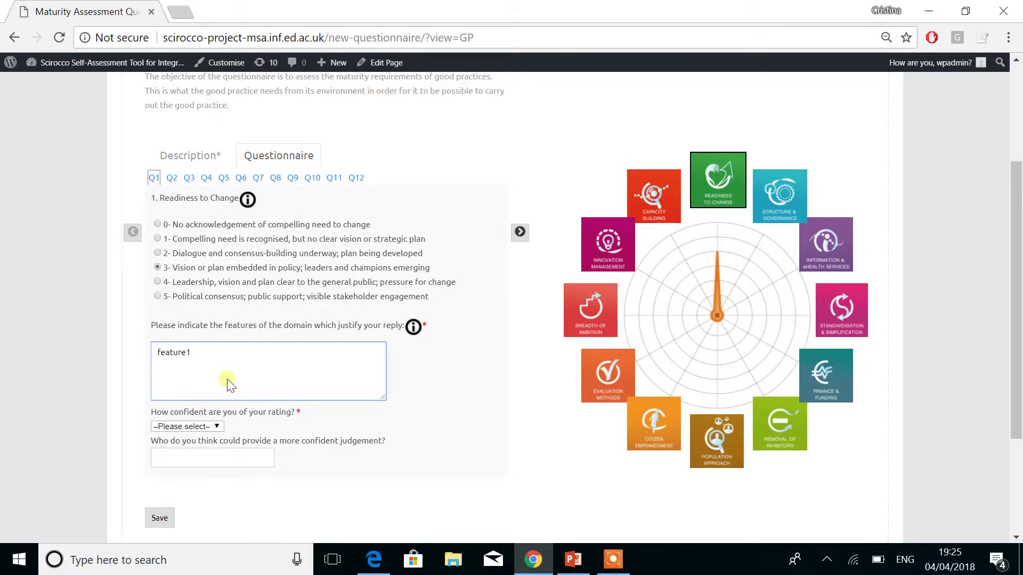
click(198, 427)
click(192, 468)
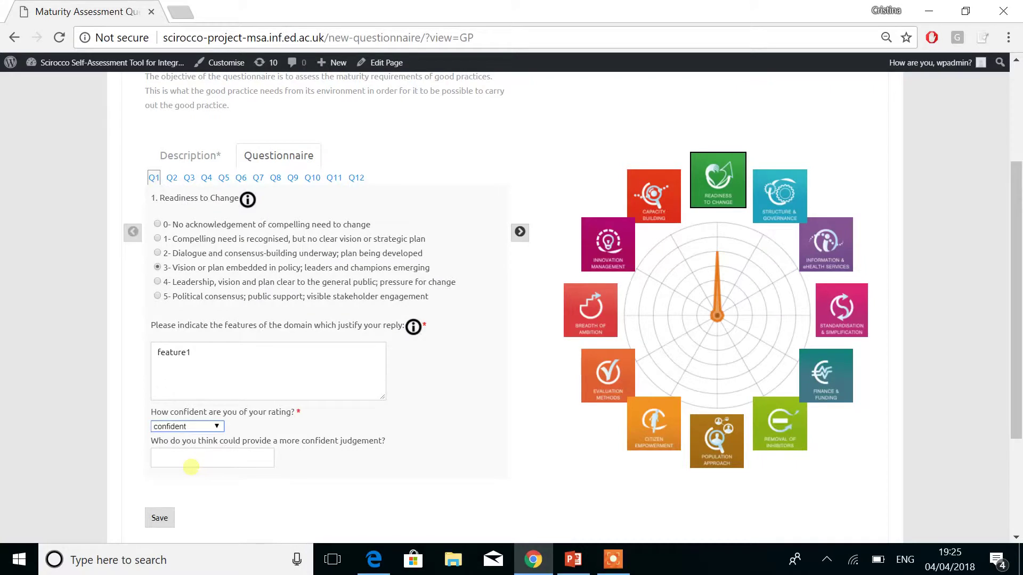
click(746, 265)
click(206, 159)
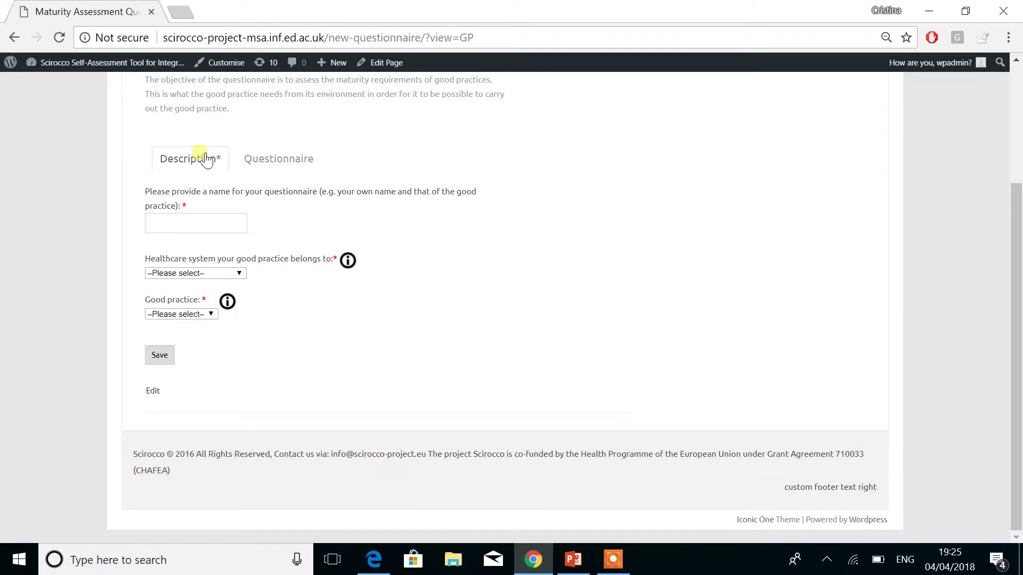
Type CAllBGP into the questionnaire name field, fixing a typo along the way.
click(231, 223)
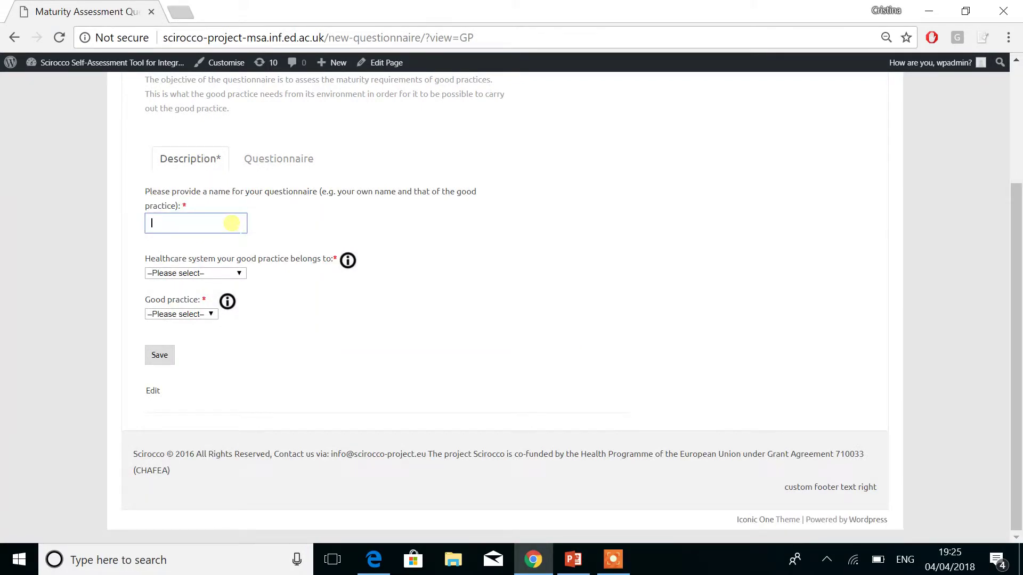
text(C)
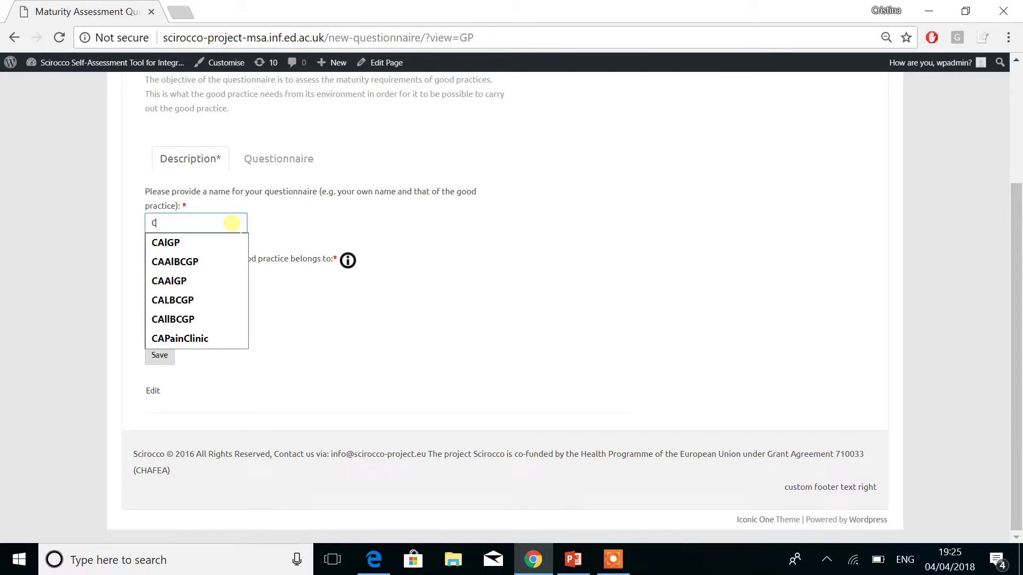
text(ALl)
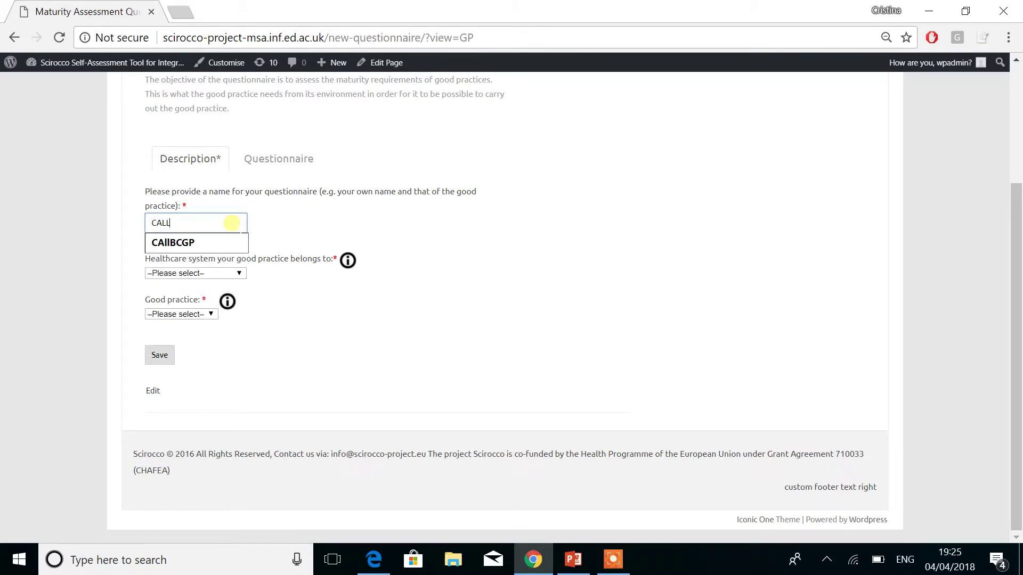
key(BackSpace)
key(BackSpace)
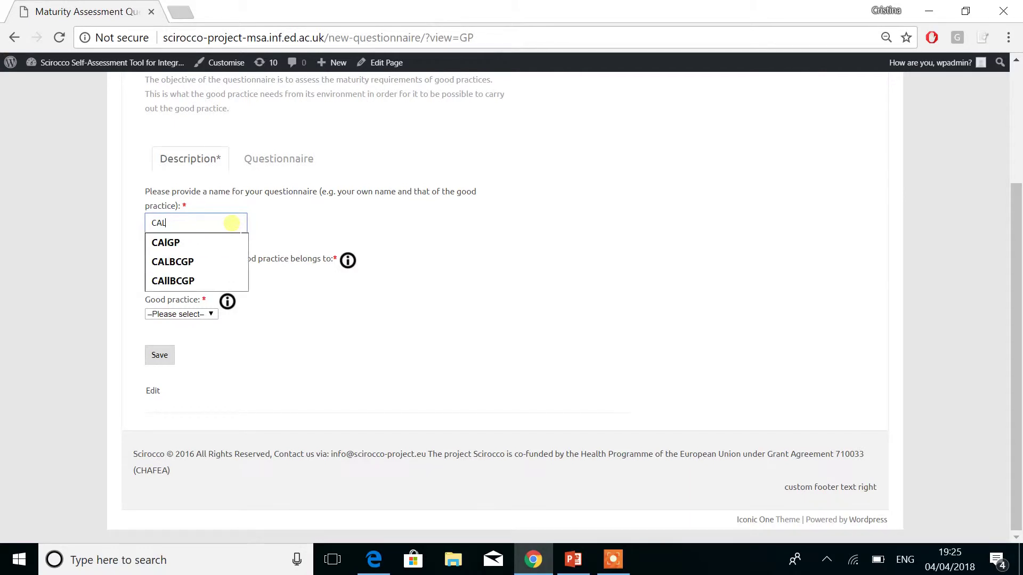
text(ll)
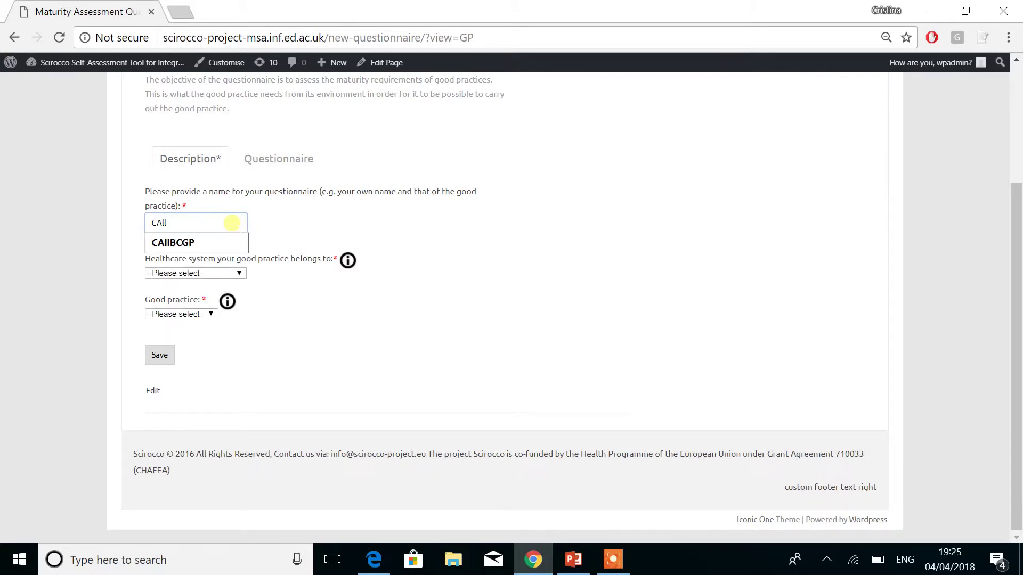
text(BGP)
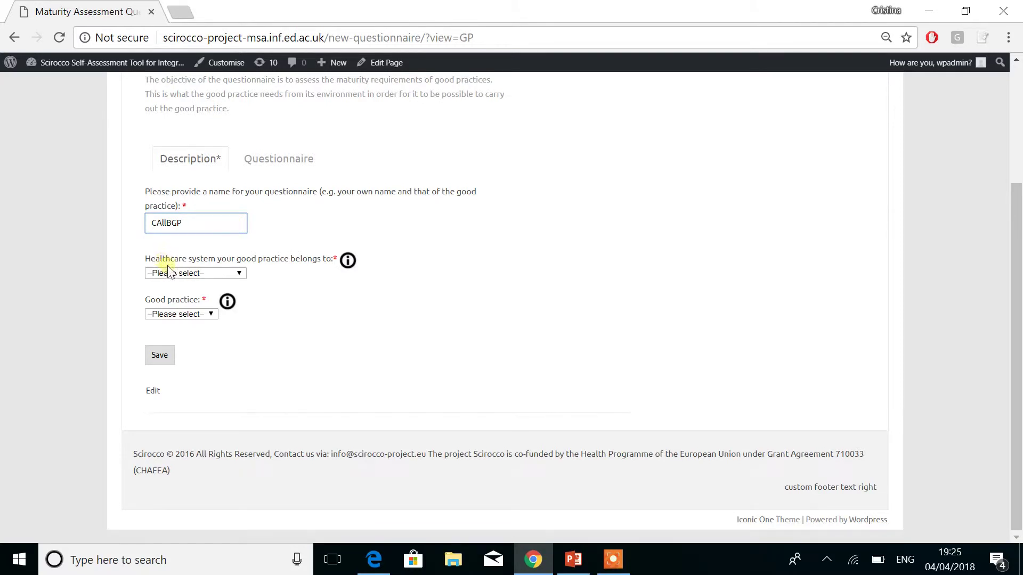
Set the healthcare system to Basque Country, Spain and review its description.
click(209, 274)
click(180, 19)
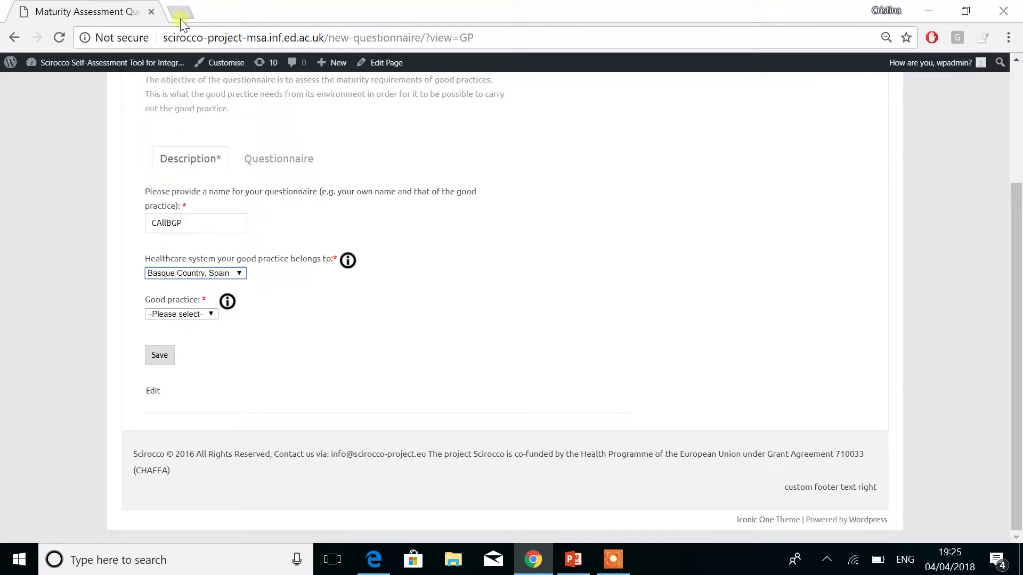
click(352, 262)
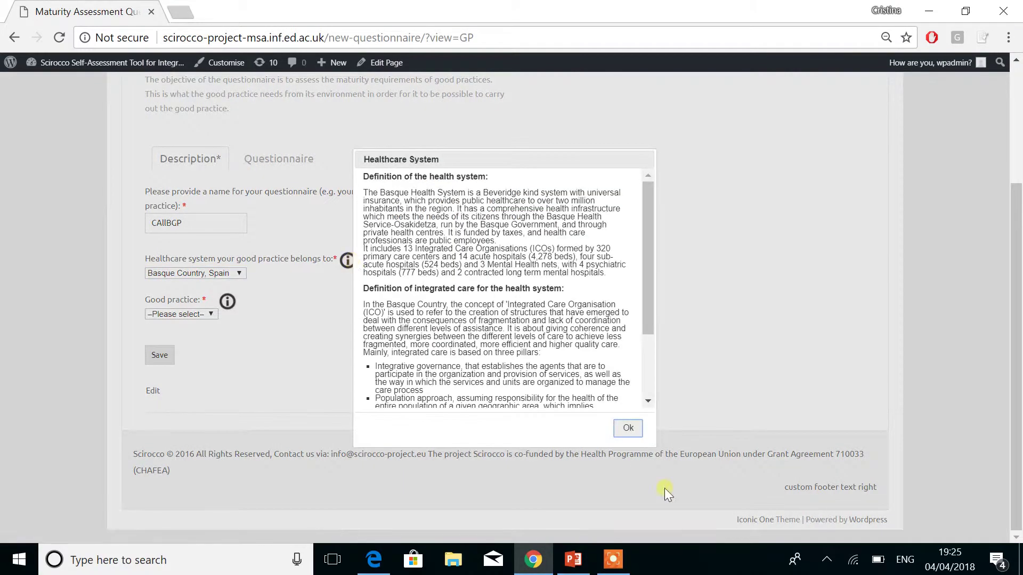
click(623, 436)
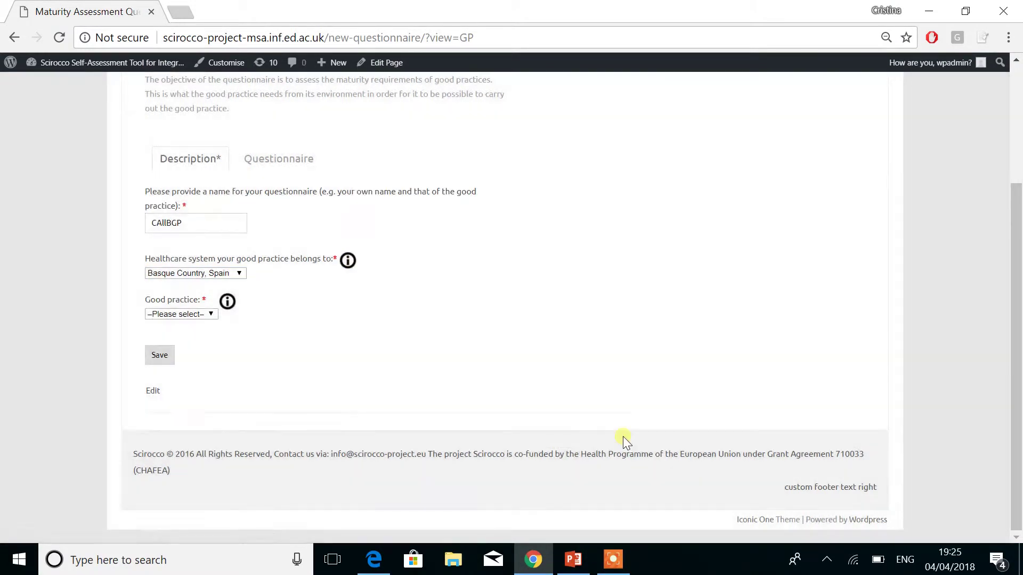
Try the test good practice, then set the good practice to Other.
click(203, 315)
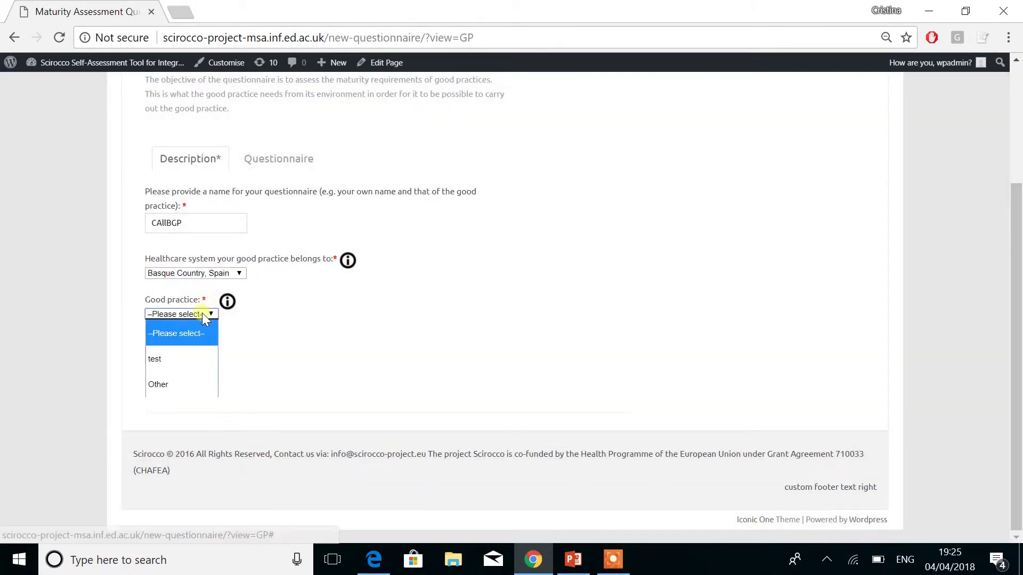
click(161, 358)
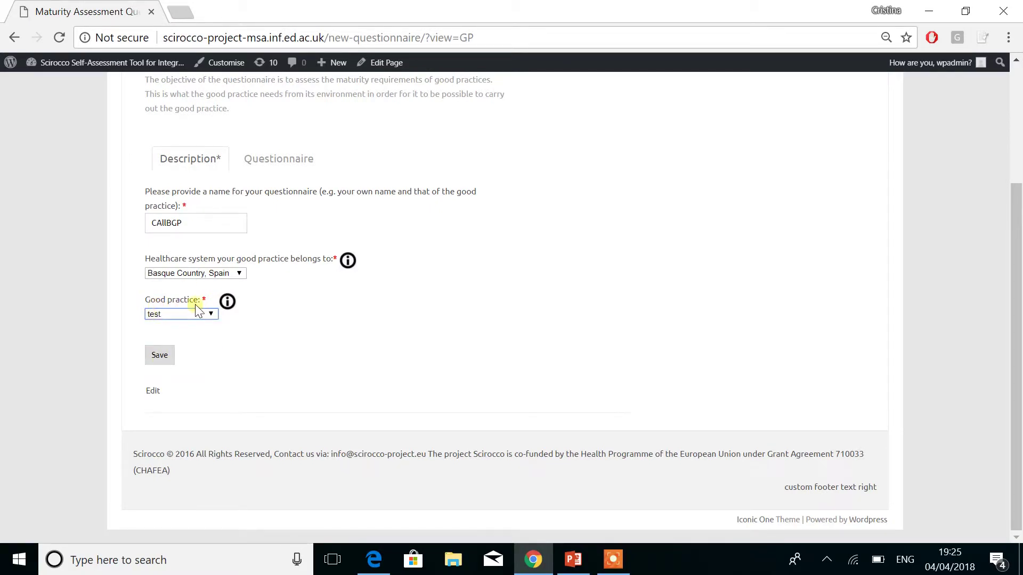
click(233, 301)
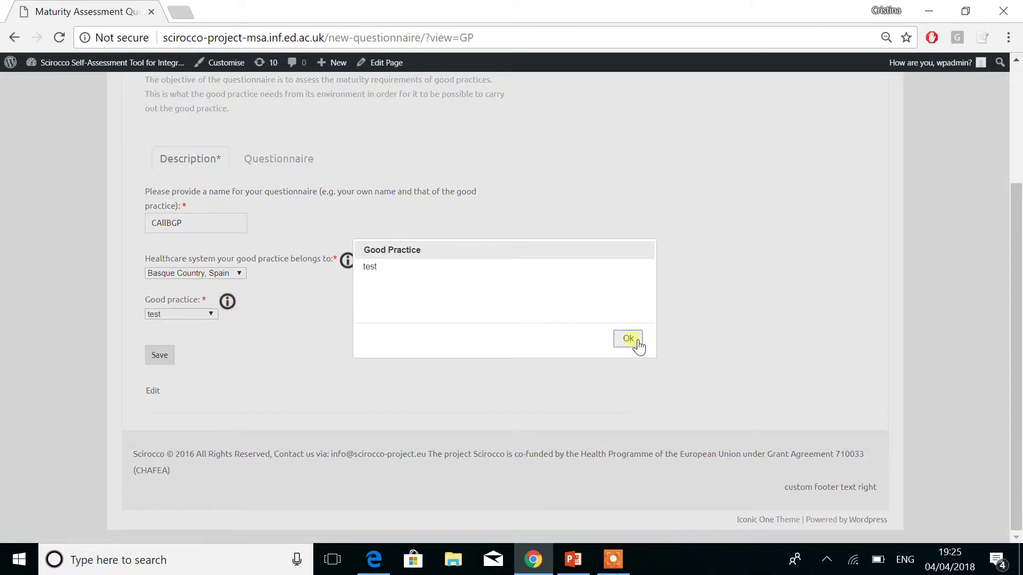
click(630, 341)
click(190, 318)
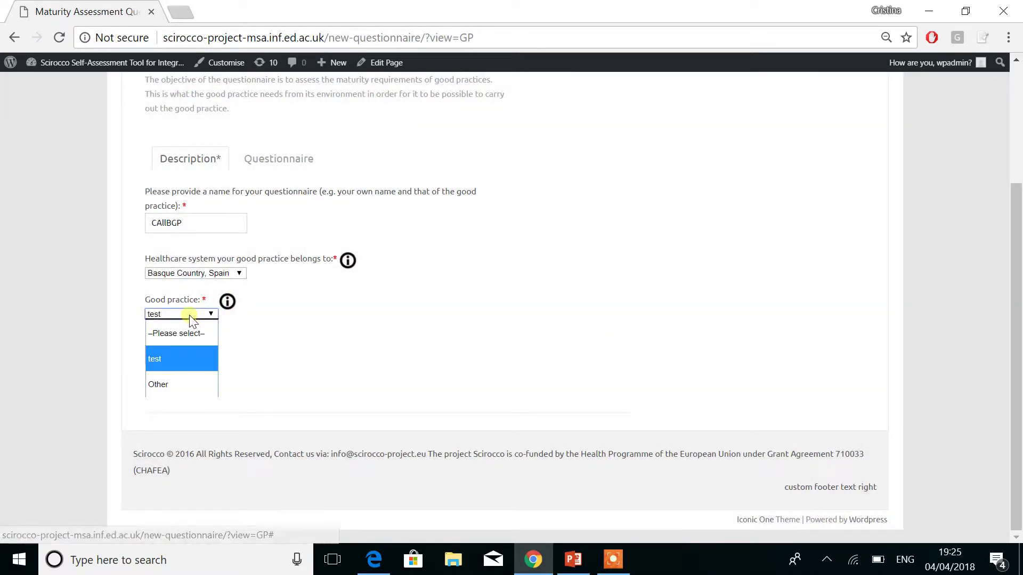
click(174, 389)
click(187, 352)
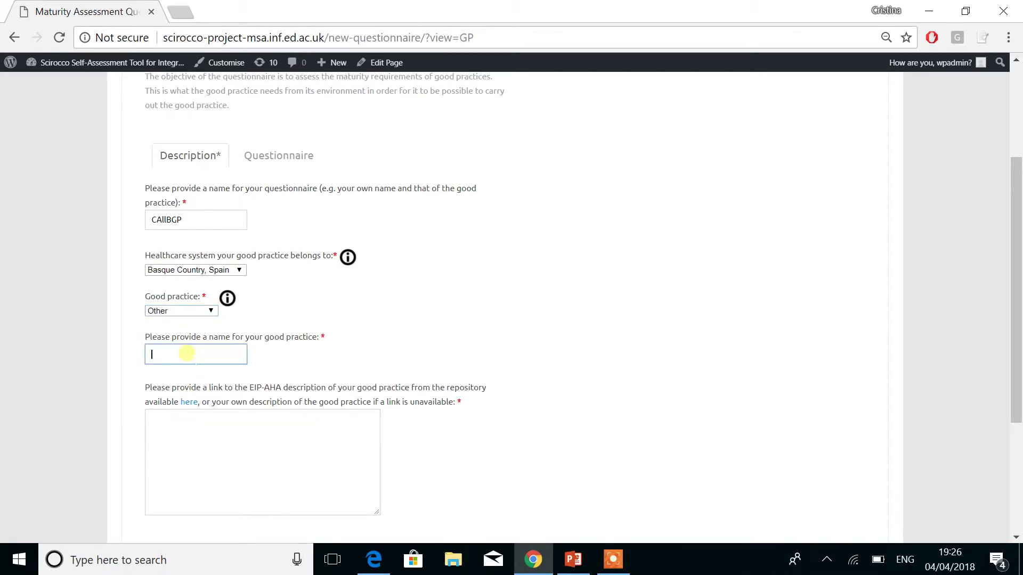
click(196, 449)
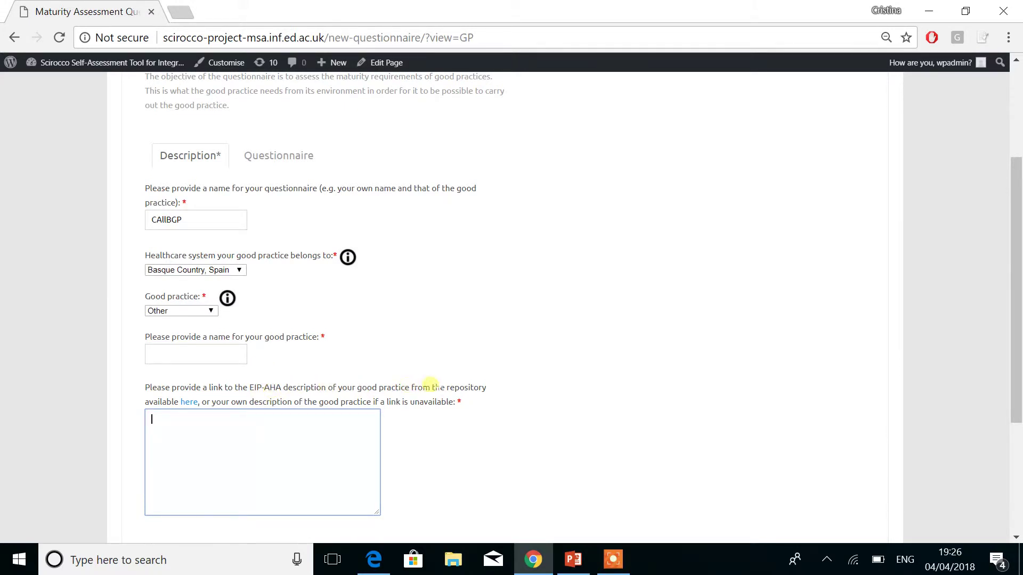
Open the EIP-AHA innovative practices repository in a new tab, then return to the questionnaire.
click(190, 403)
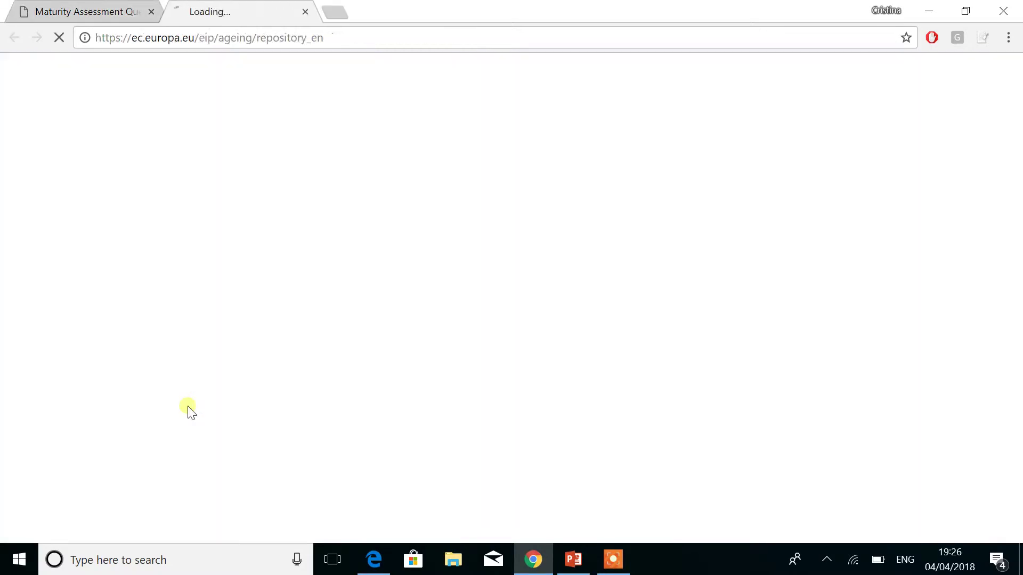
scroll(56, 398, down, 5)
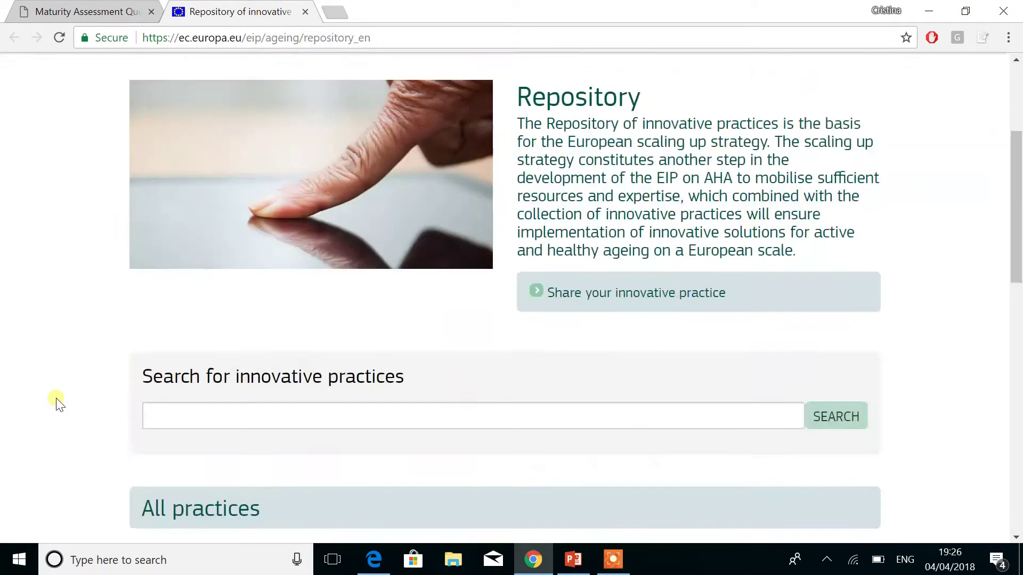
click(222, 350)
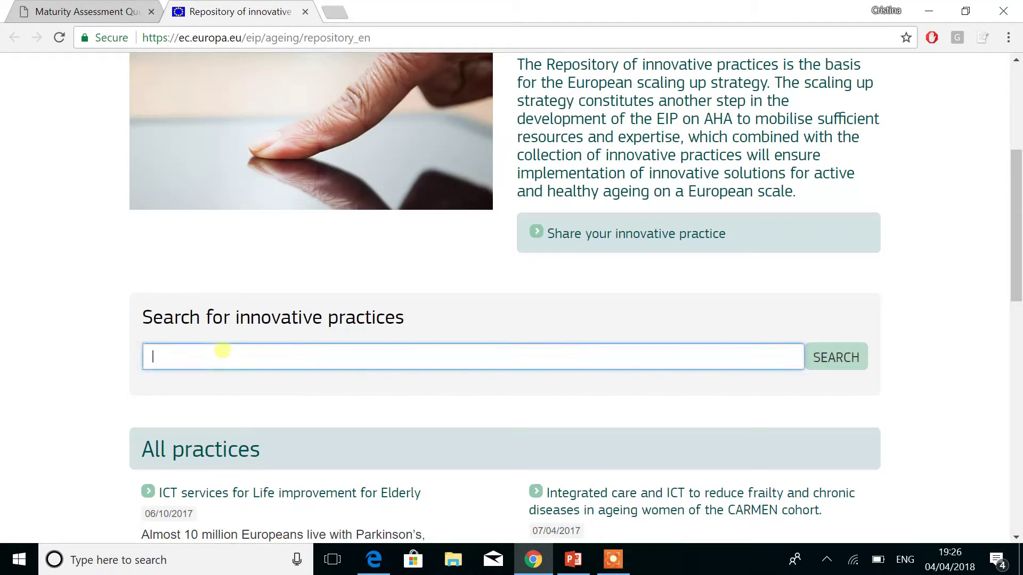
click(47, 11)
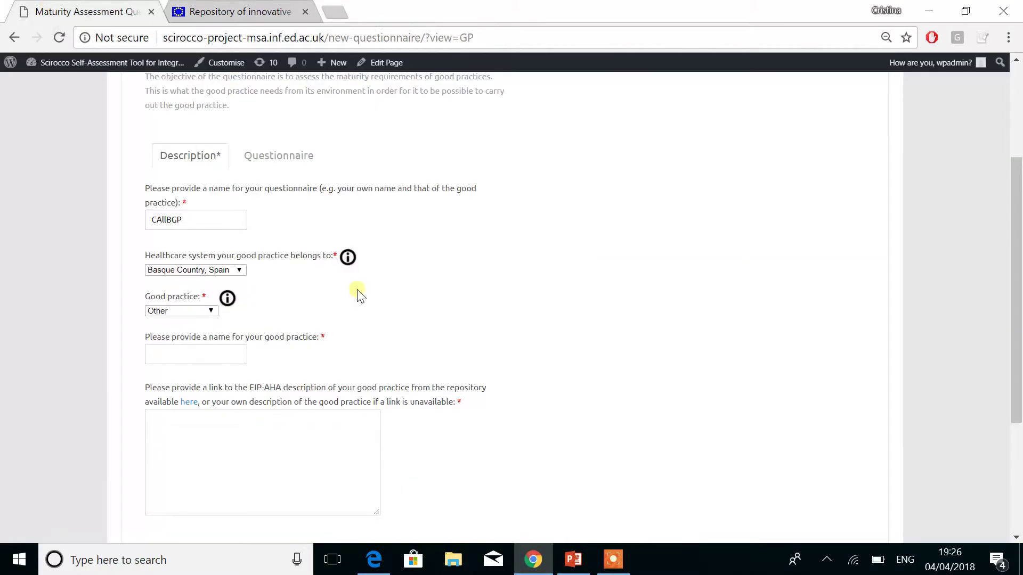
Save the CAllBGP questionnaire.
scroll(372, 312, down, 3)
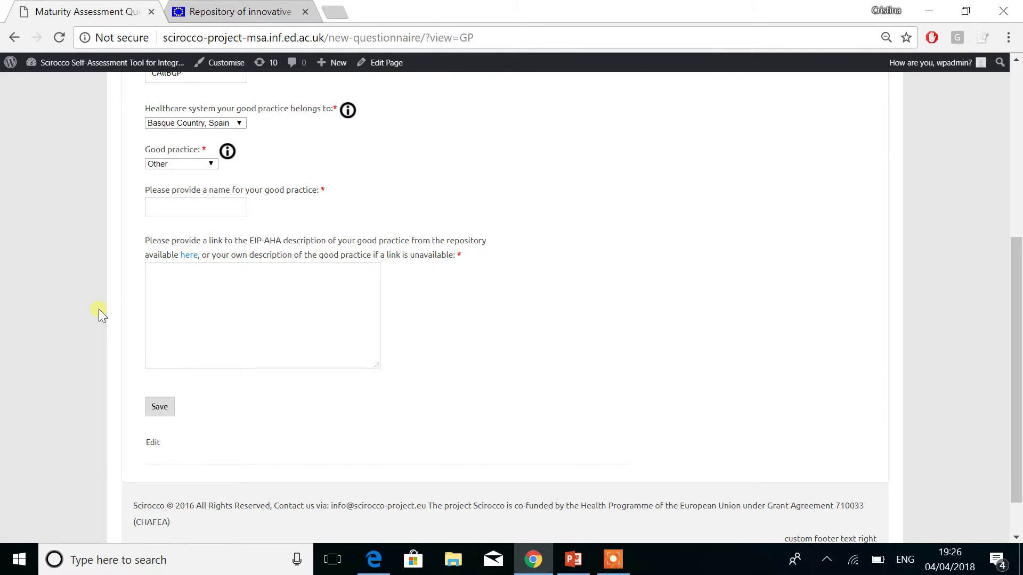
click(160, 407)
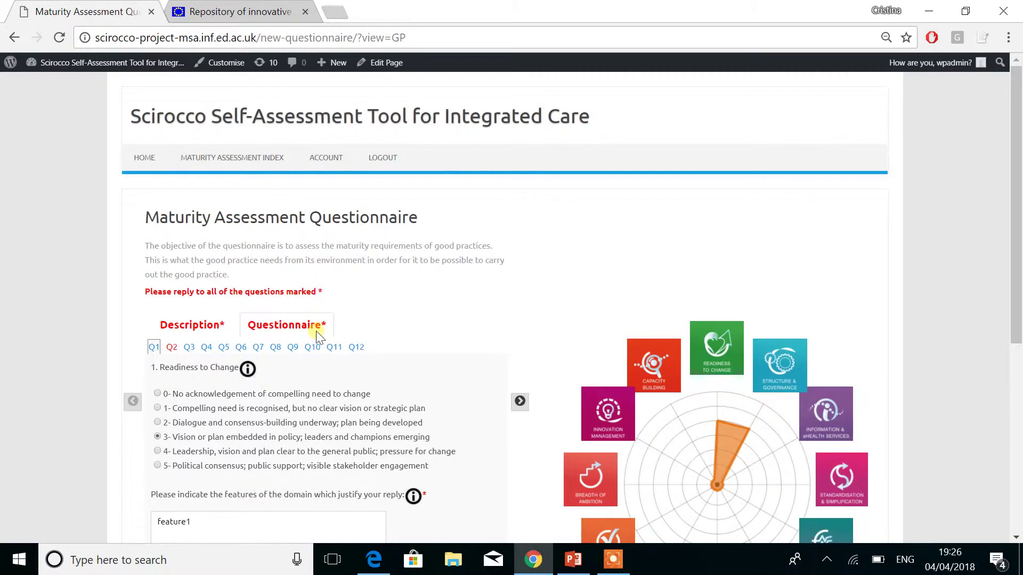
scroll(309, 340, down, 1)
scroll(304, 336, up, 1)
Give Q2 Structure & Governance the justification 'feature2' with confidence set to confident.
click(171, 347)
scroll(106, 424, down, 3)
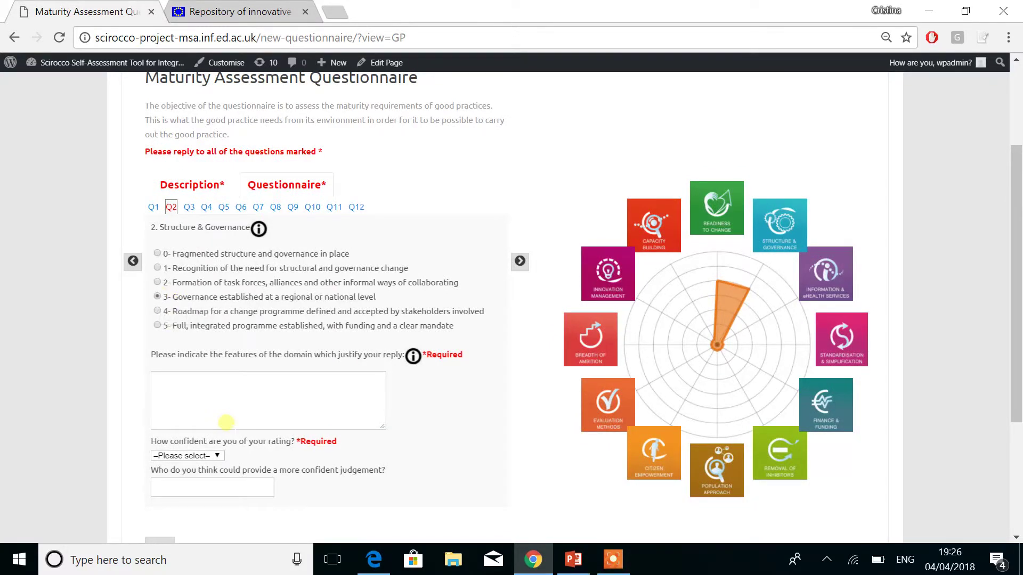
click(245, 392)
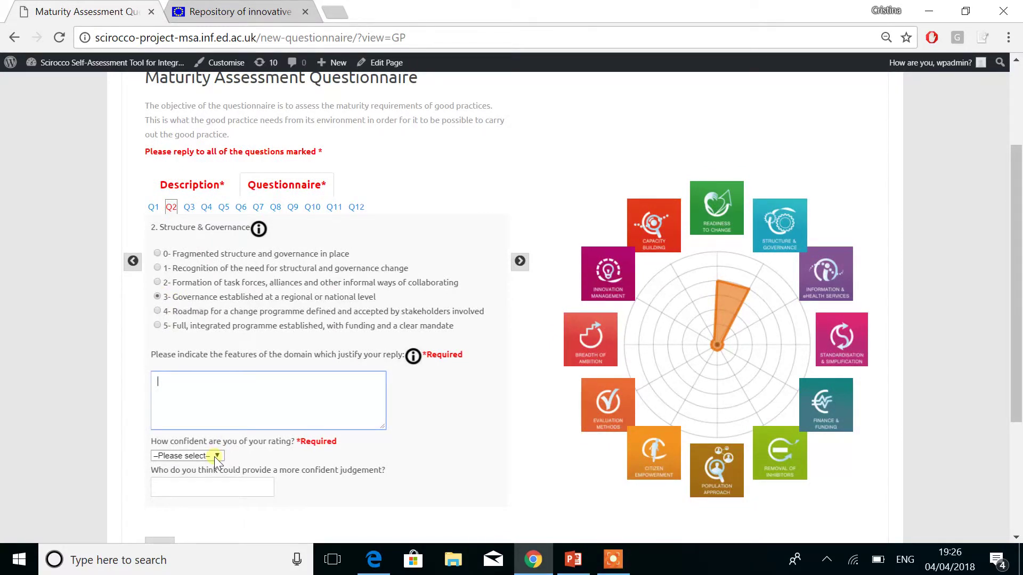
text(feature2)
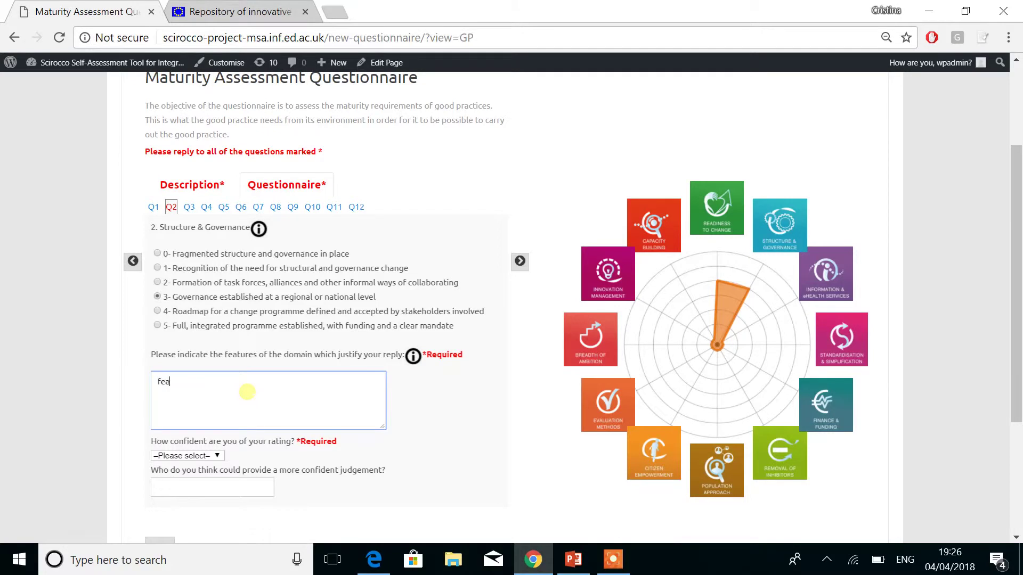
click(203, 457)
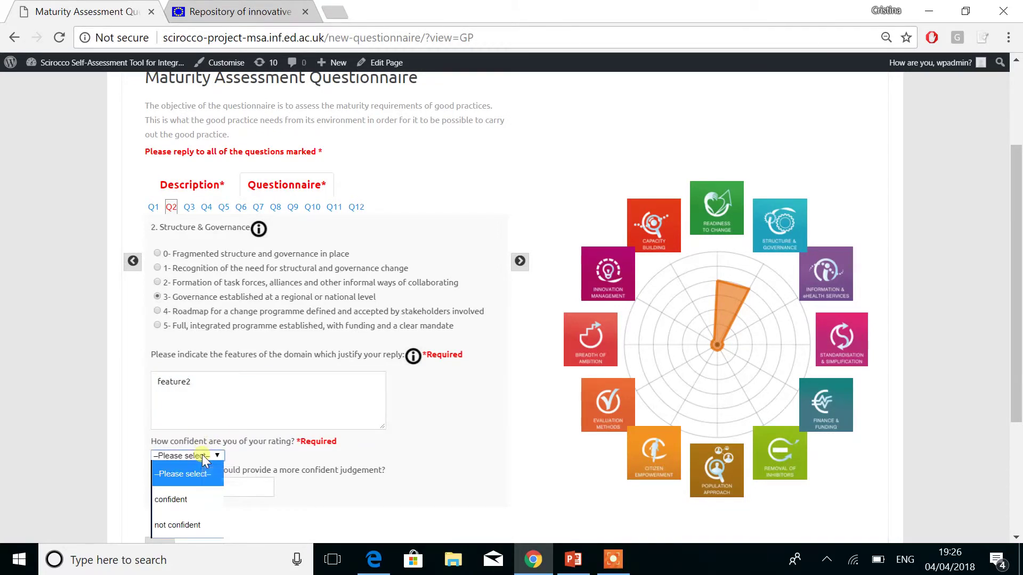
click(174, 498)
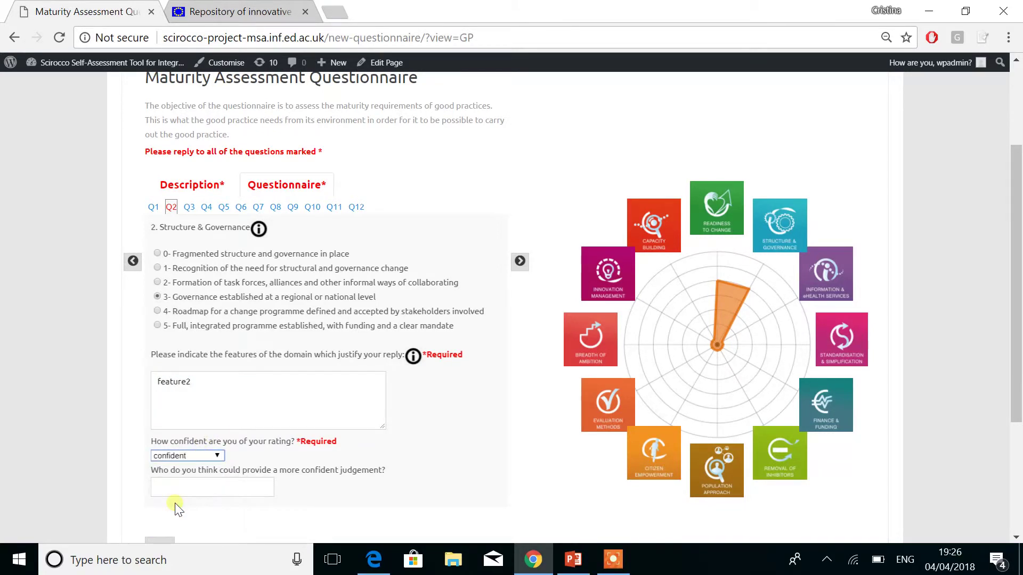
click(193, 186)
scroll(75, 430, down, 3)
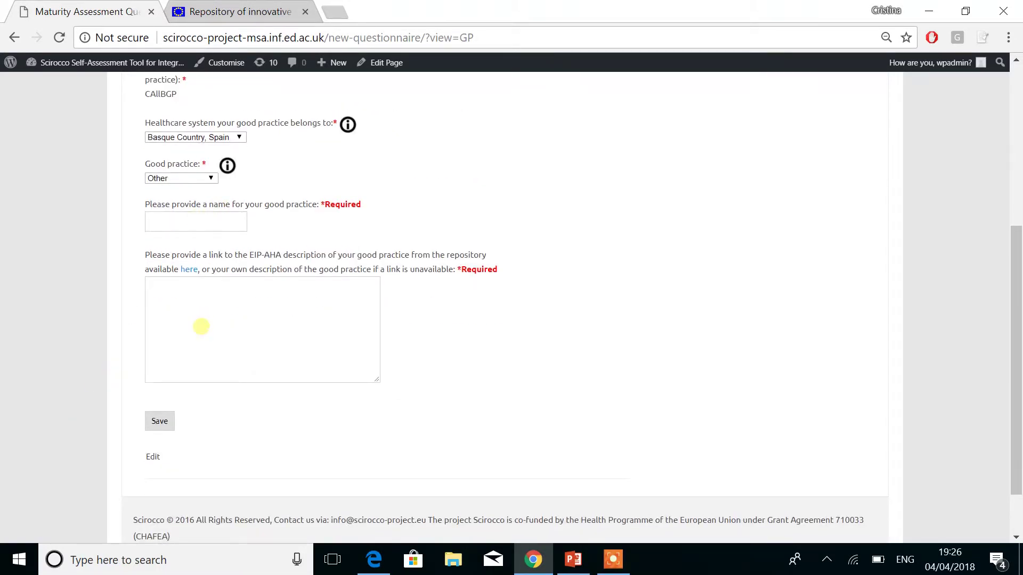
Select 'test' as the good practice and save the CAllBGP questionnaire.
click(173, 179)
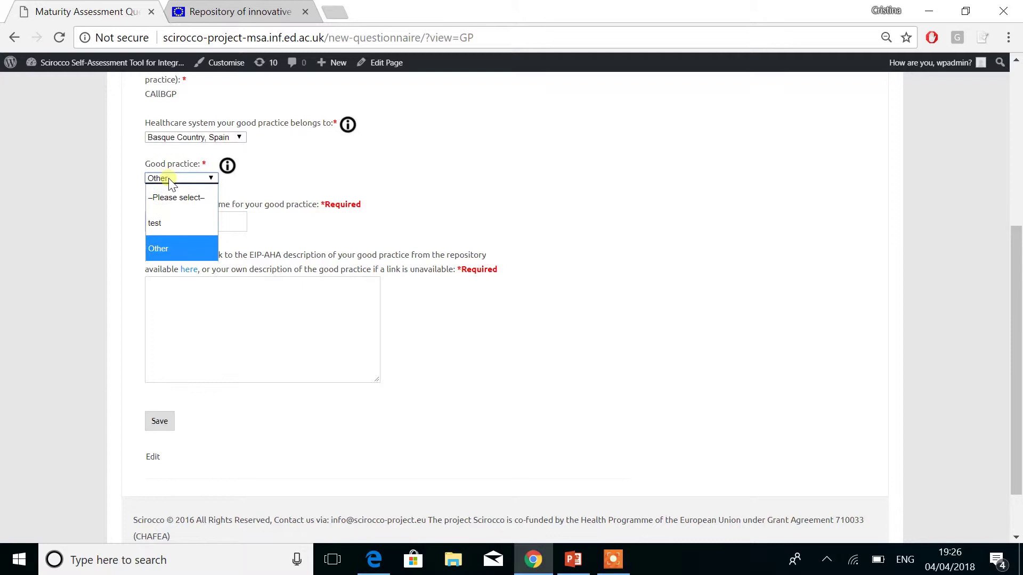
click(167, 228)
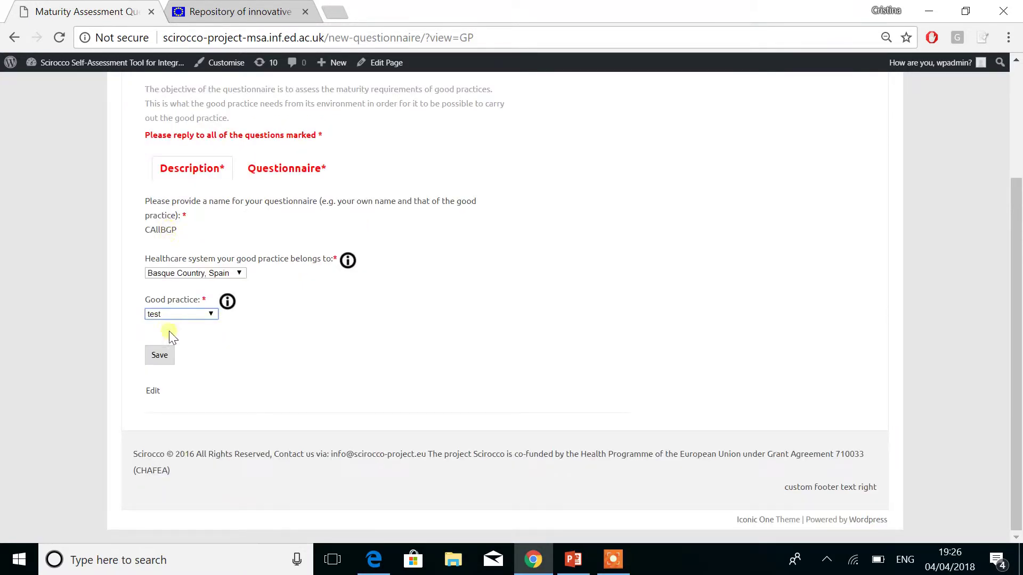
click(164, 355)
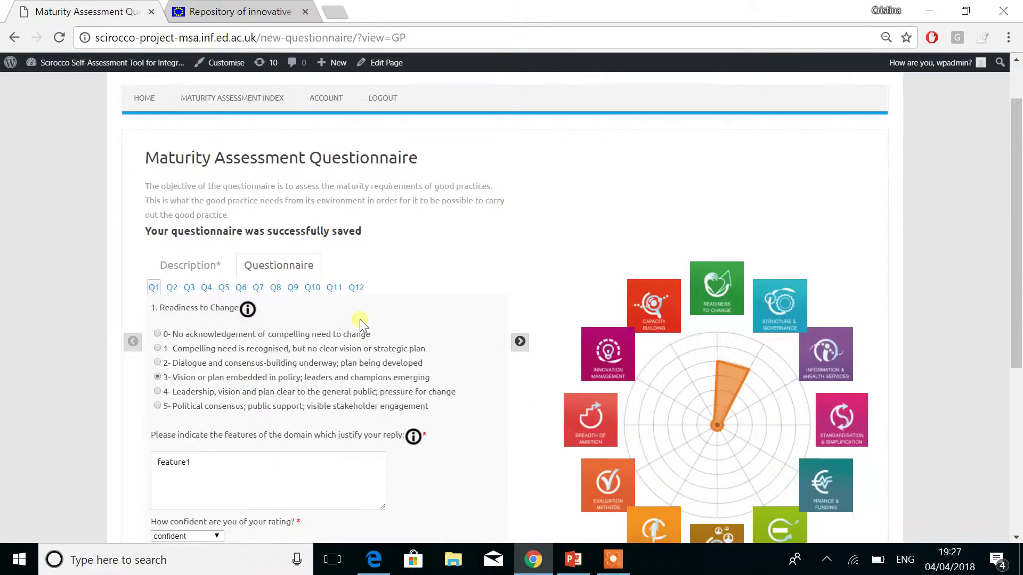
Change Readiness to Change to '2- Dialogue and consensus-building underway' and update the questionnaire.
scroll(360, 319, down, 2)
click(158, 318)
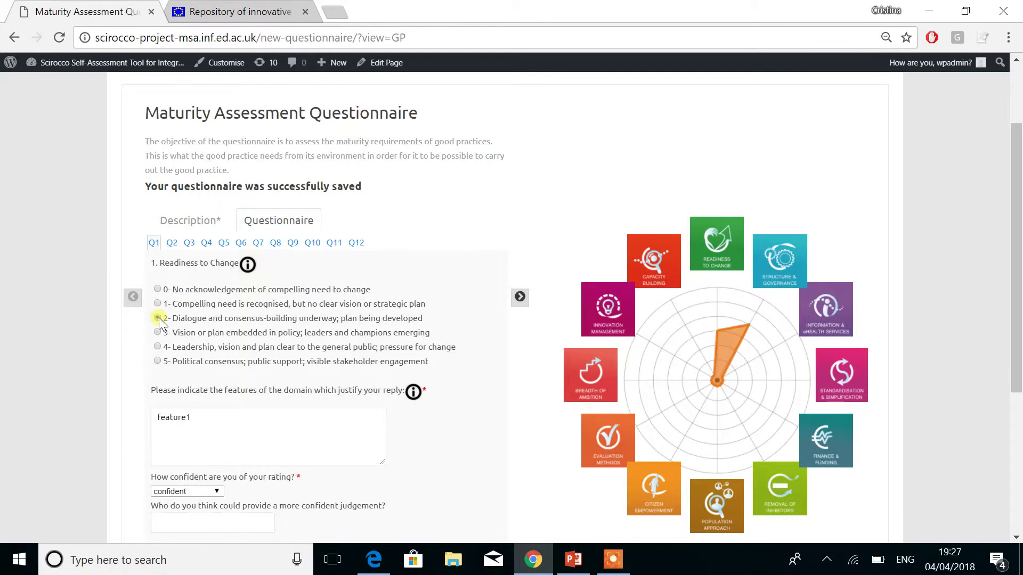
scroll(122, 352, down, 4)
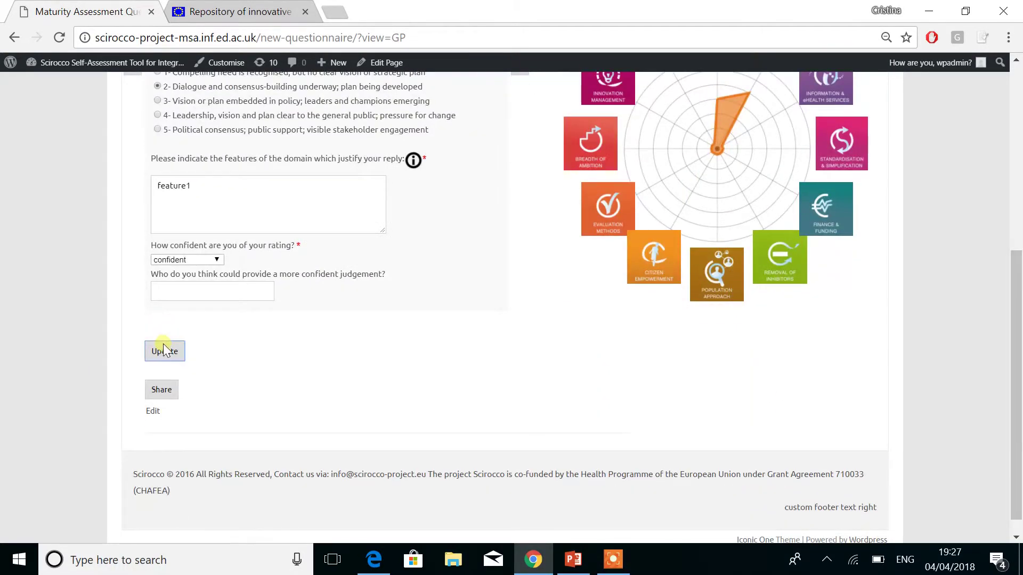
click(164, 351)
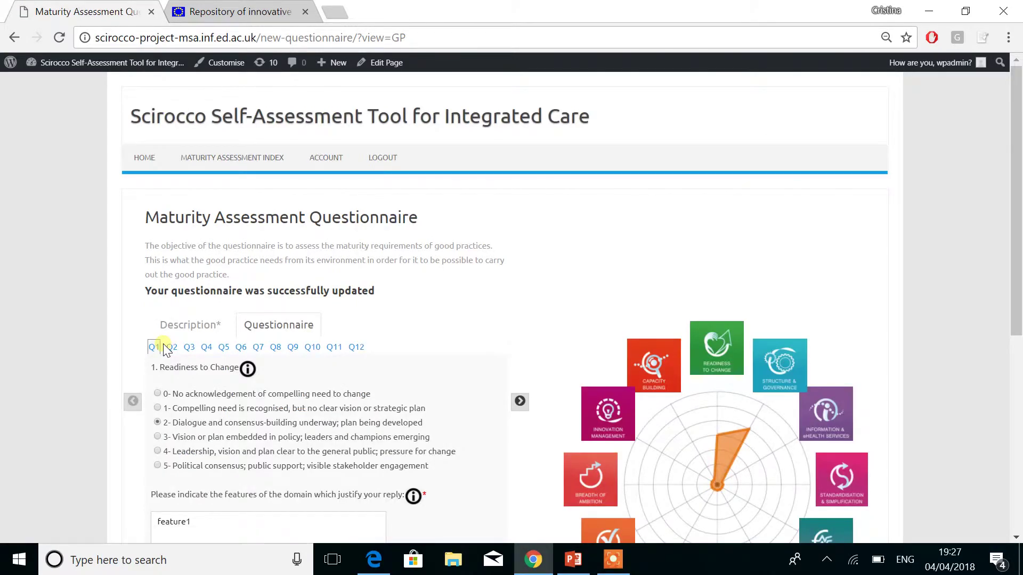
Open the Share questionnaire page for CAllBGP.
scroll(85, 418, down, 3)
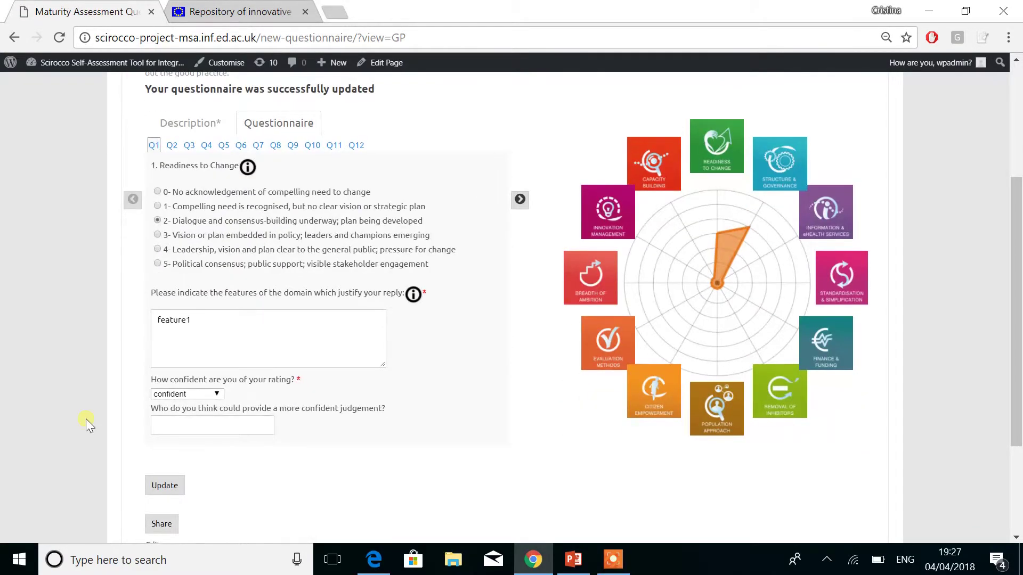
scroll(85, 419, down, 1)
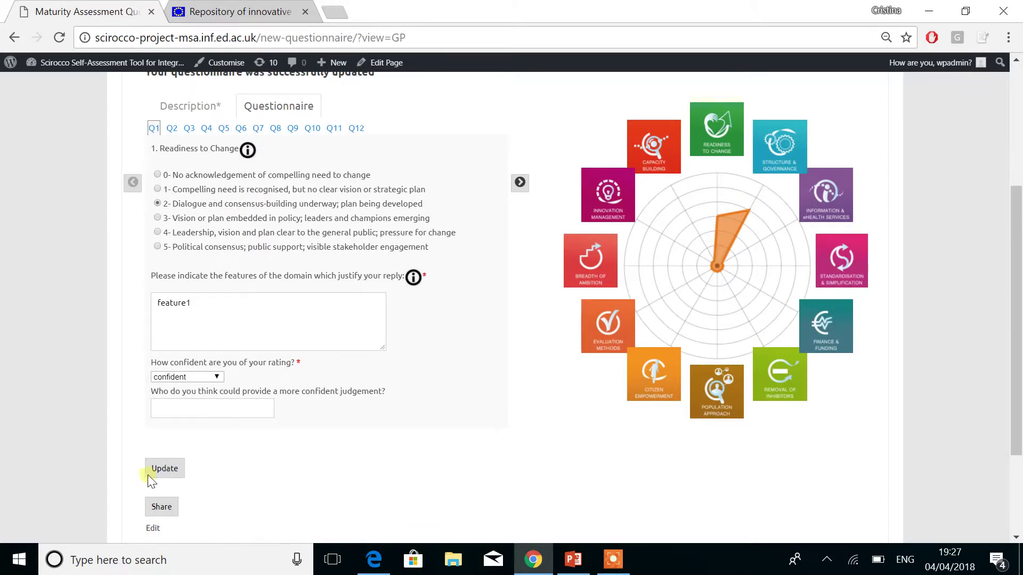
click(162, 507)
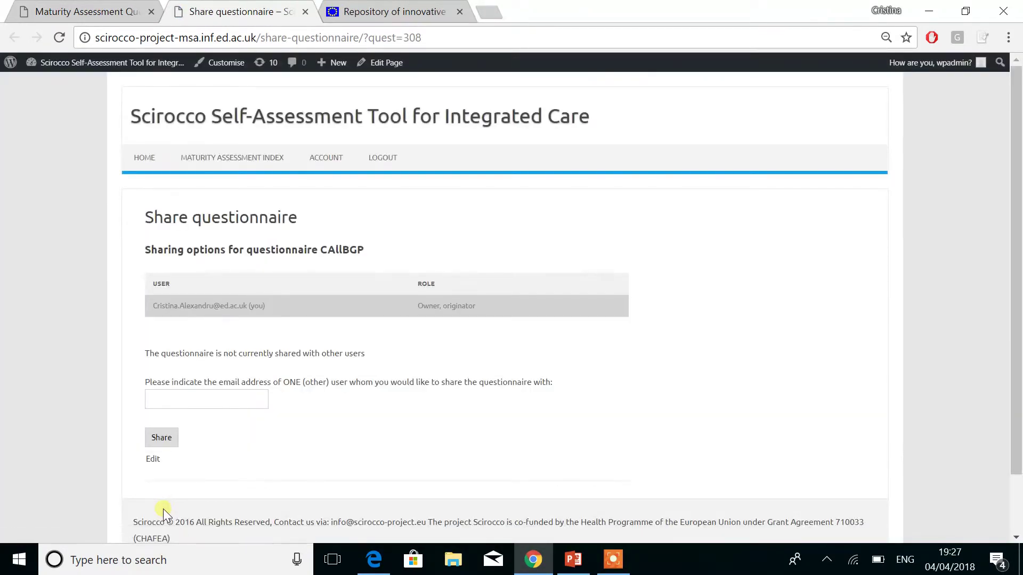
Share CAllBGP as Viewer with the recipient's e-mail, then find it under Shared good practice questionnaires.
click(218, 399)
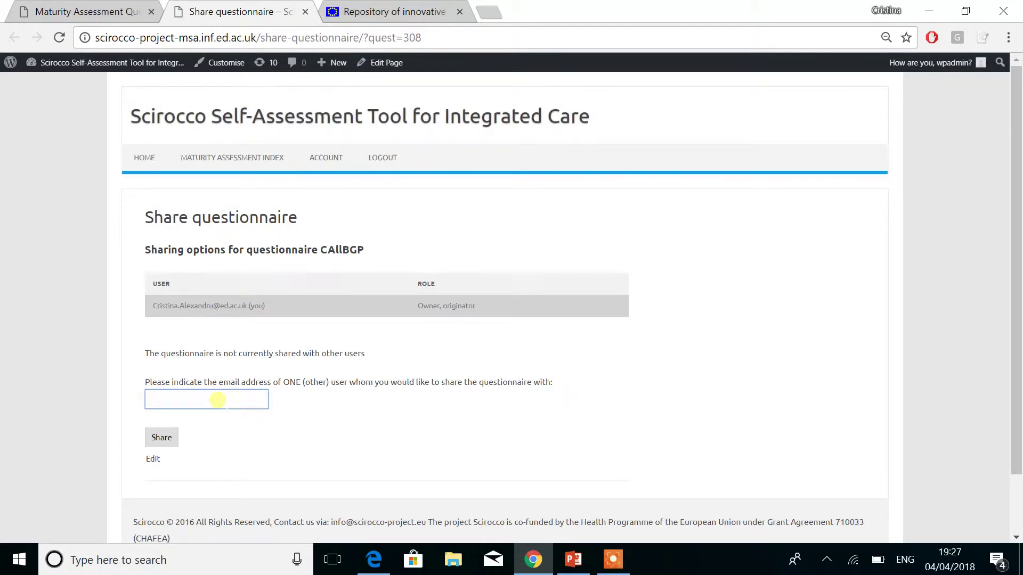
text(cris)
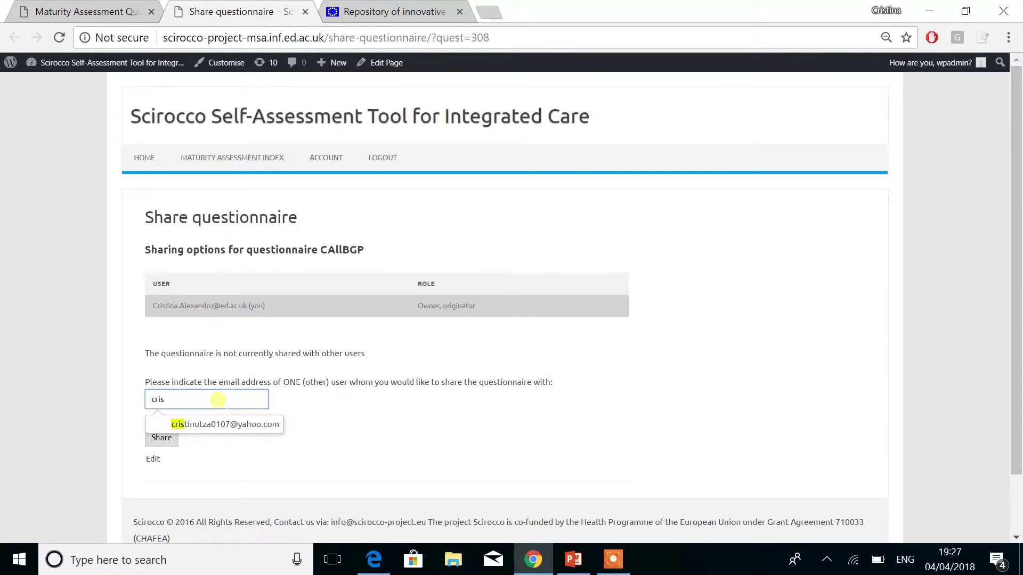
click(218, 425)
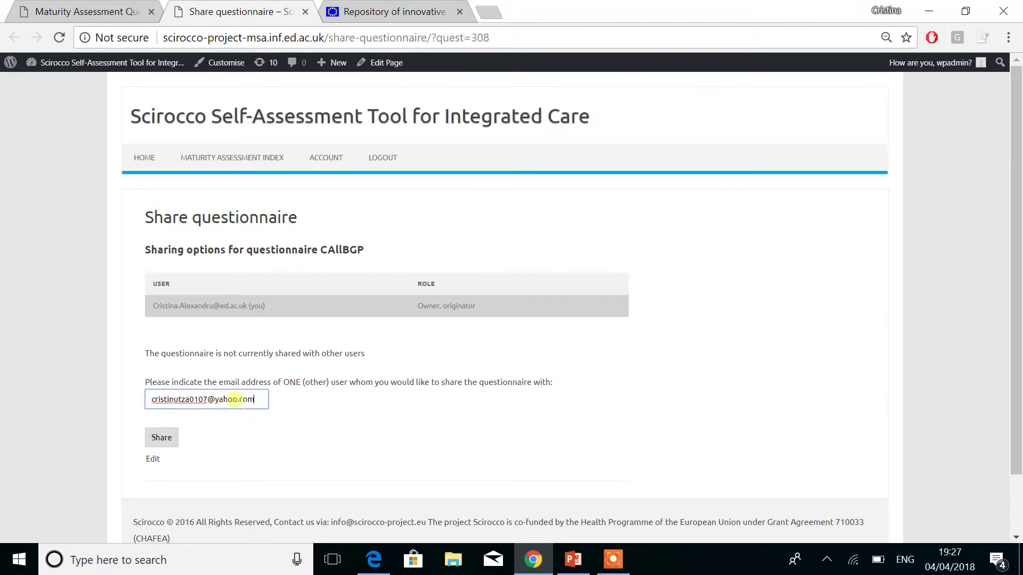
click(166, 439)
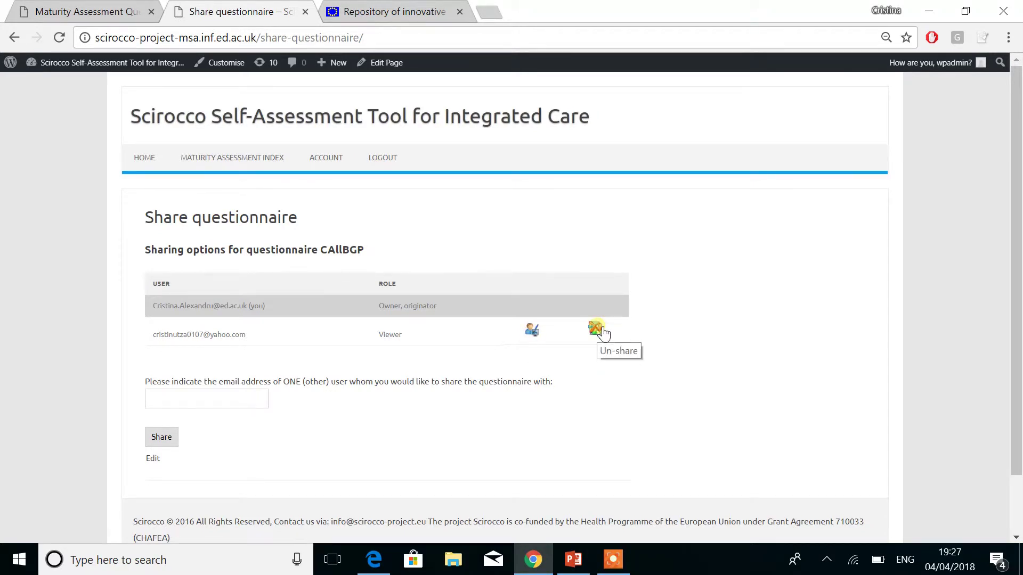
click(246, 162)
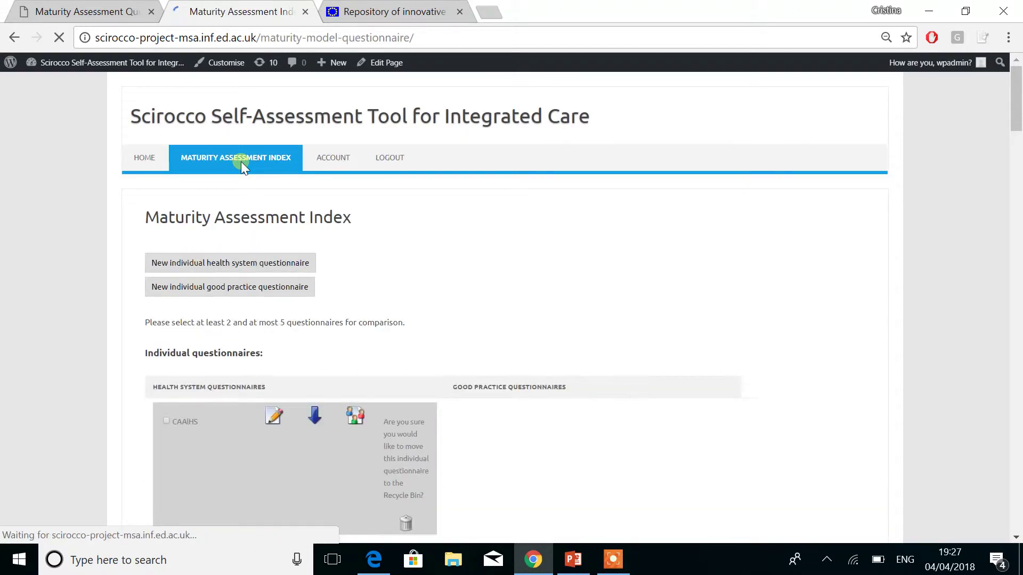
scroll(142, 352, down, 3)
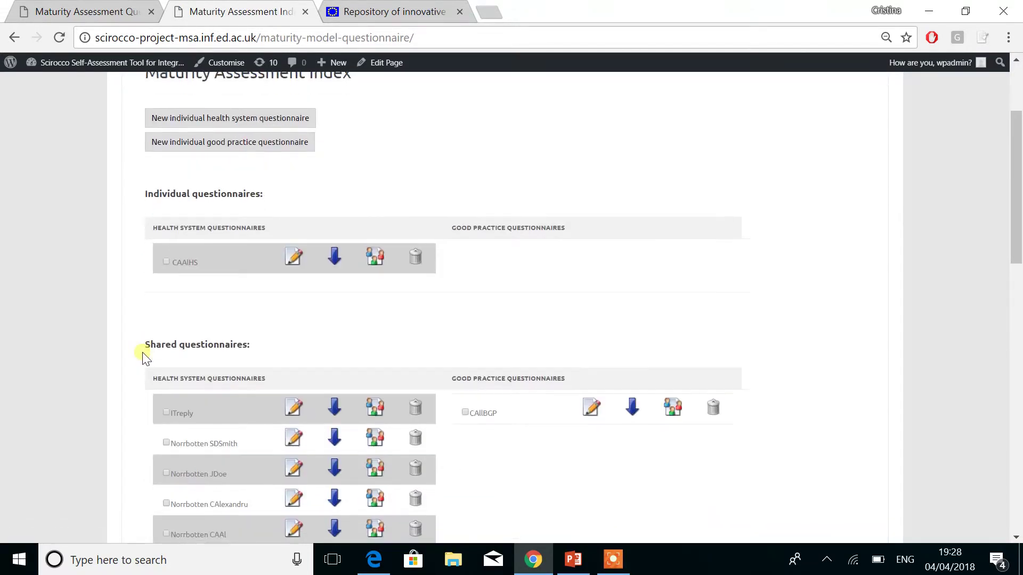